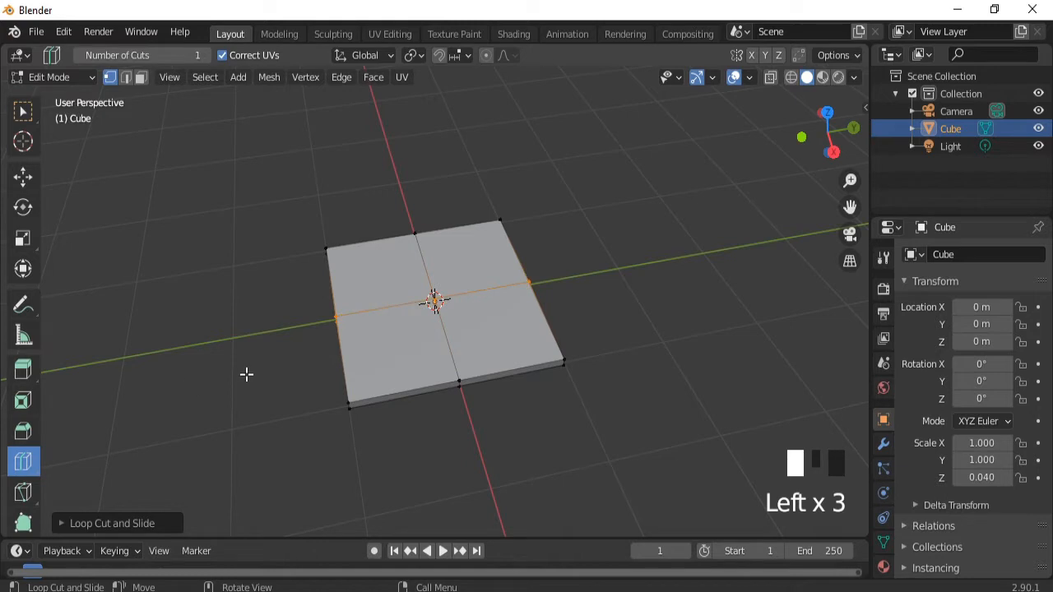
Undo the two single loop cuts and add evenly spaced multiple loop cuts across the slab, running parallel to the X axis
key(ctrl+z)
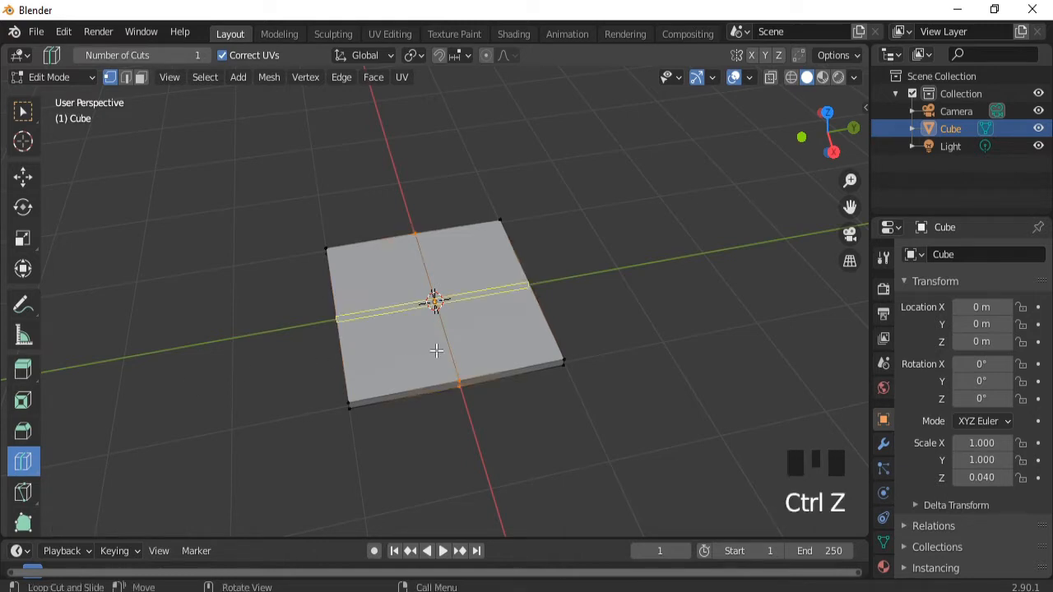
key(ctrl+z)
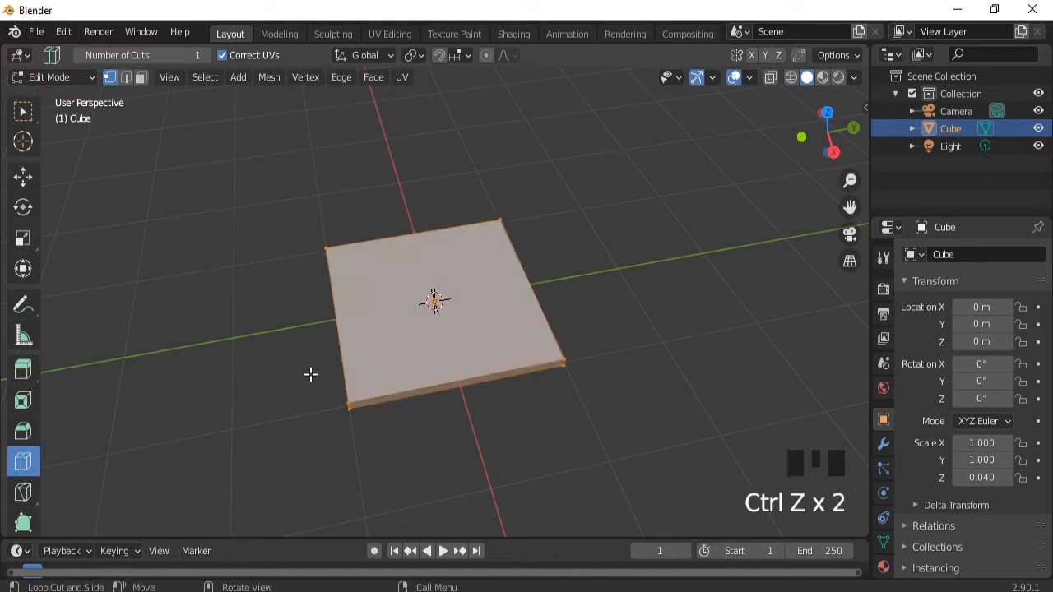
click(454, 370)
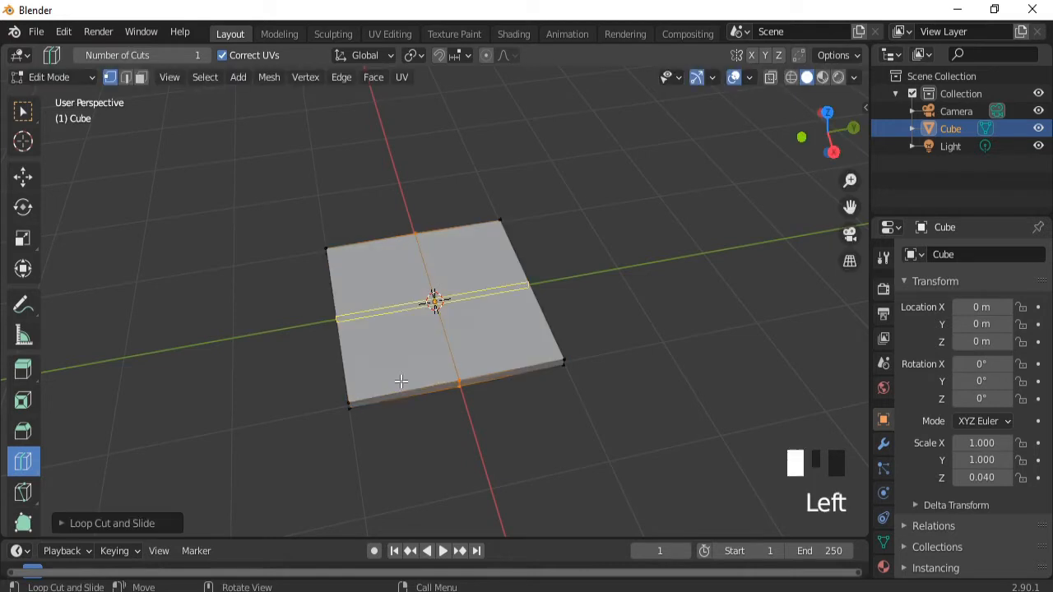
click(102, 523)
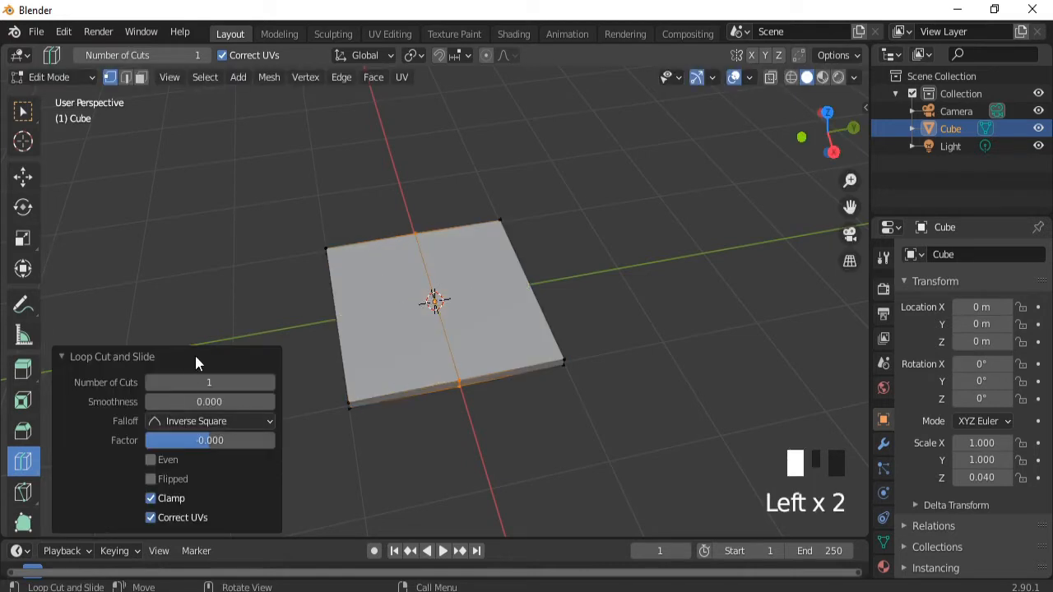
click(197, 377)
key(Return)
click(83, 354)
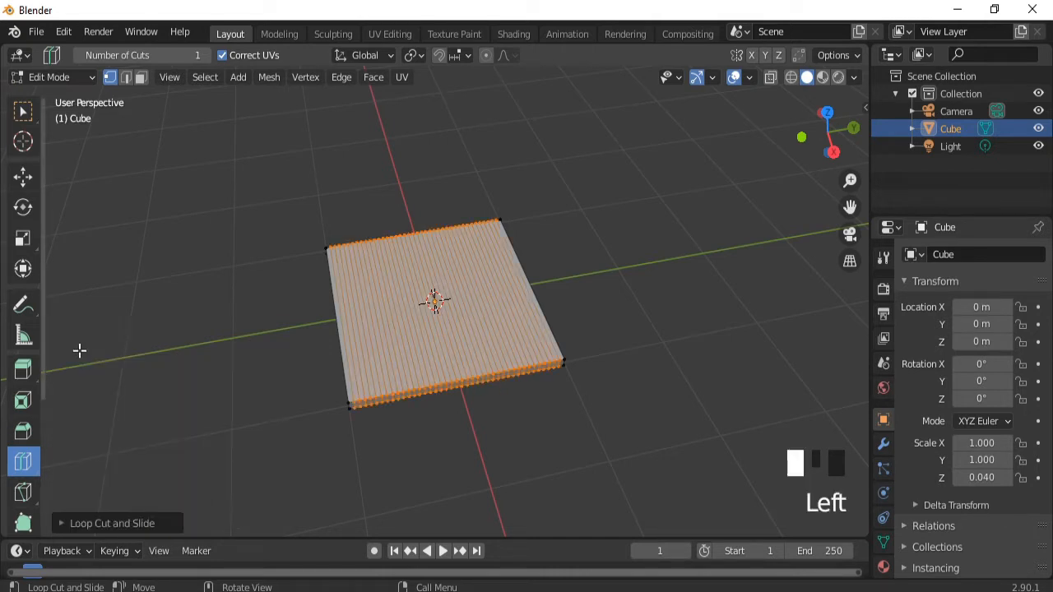
click(370, 315)
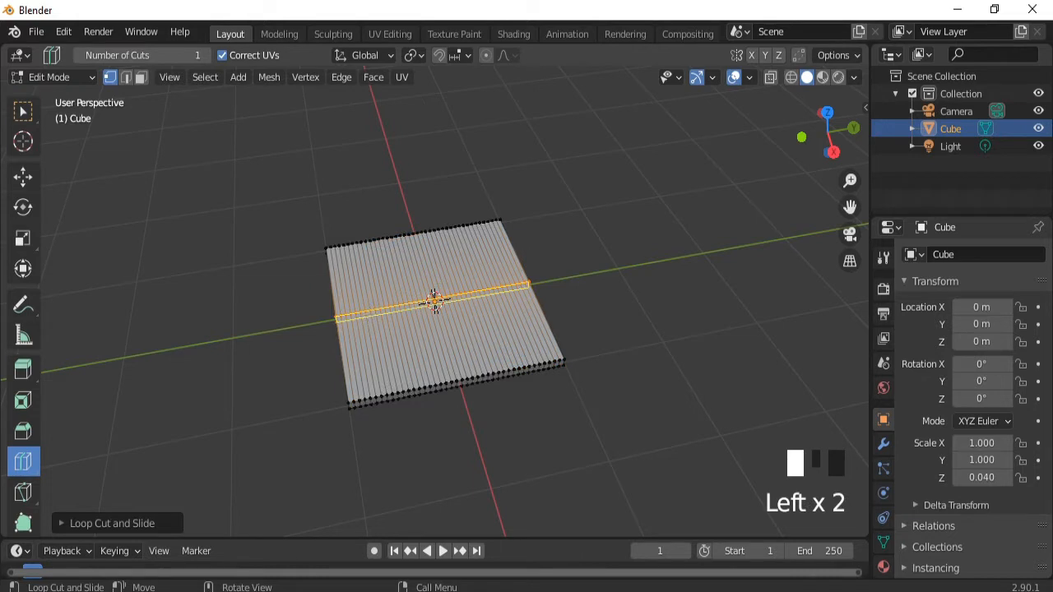
click(369, 315)
key(ctrl+z)
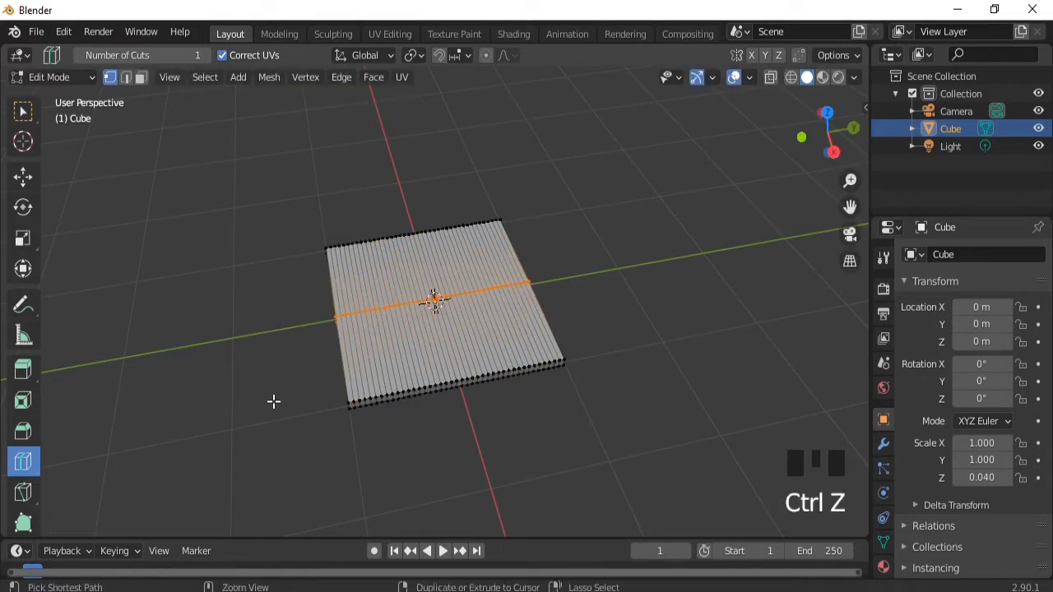
key(ctrl+z)
click(360, 318)
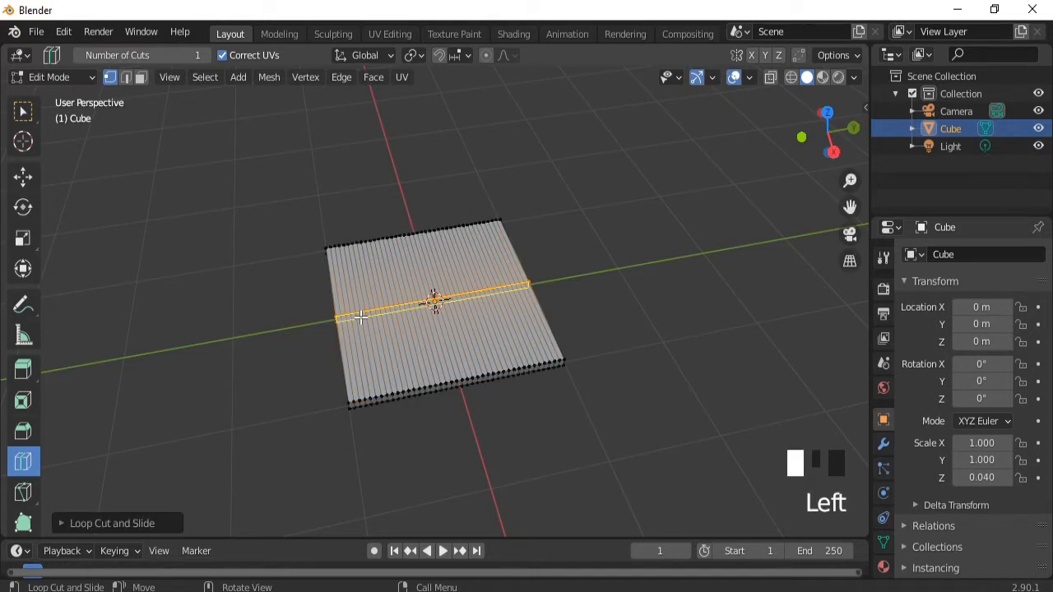
click(360, 317)
click(360, 318)
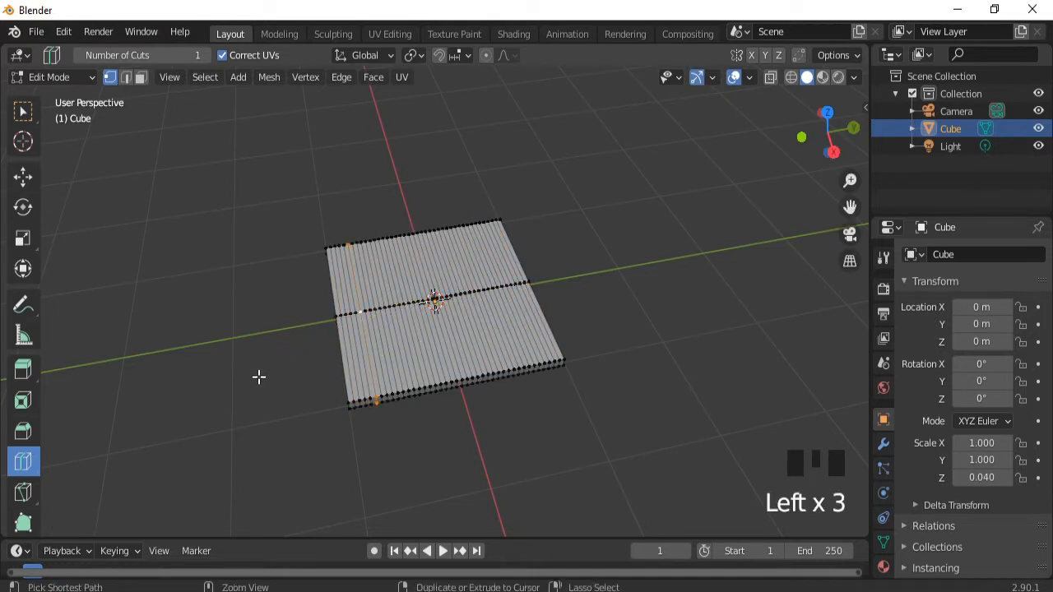
key(ctrl+z)
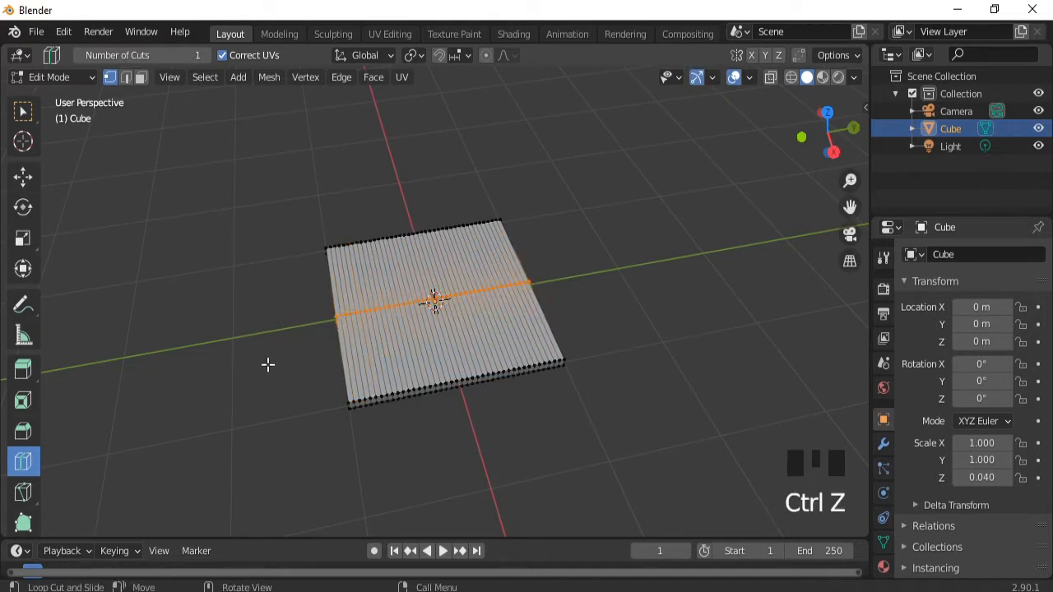
key(ctrl+z)
Add a loop cut parallel to the Y axis across the slab and set its number of cuts to 40
click(350, 313)
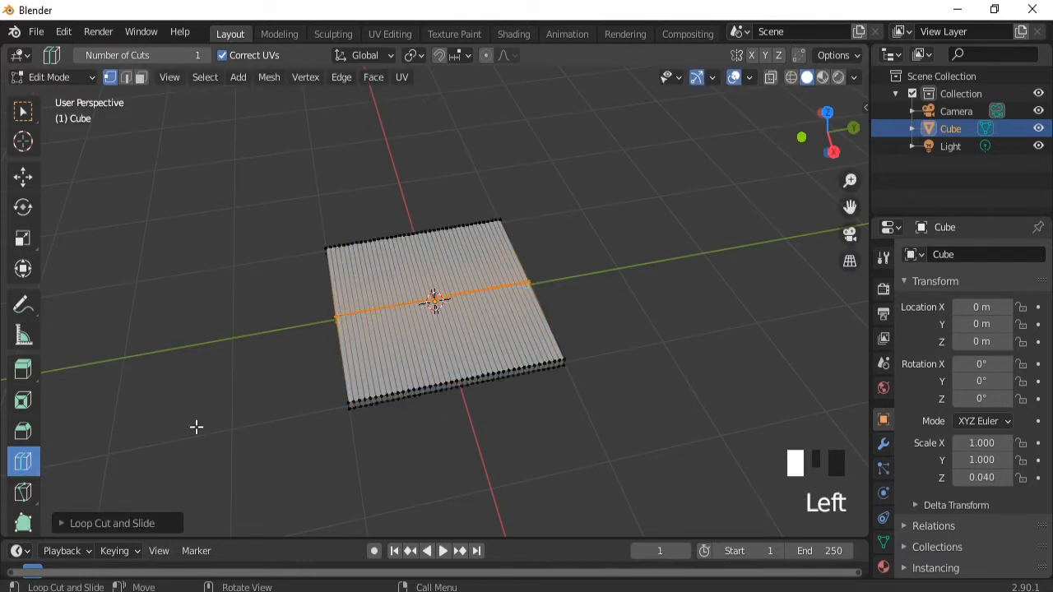
click(107, 526)
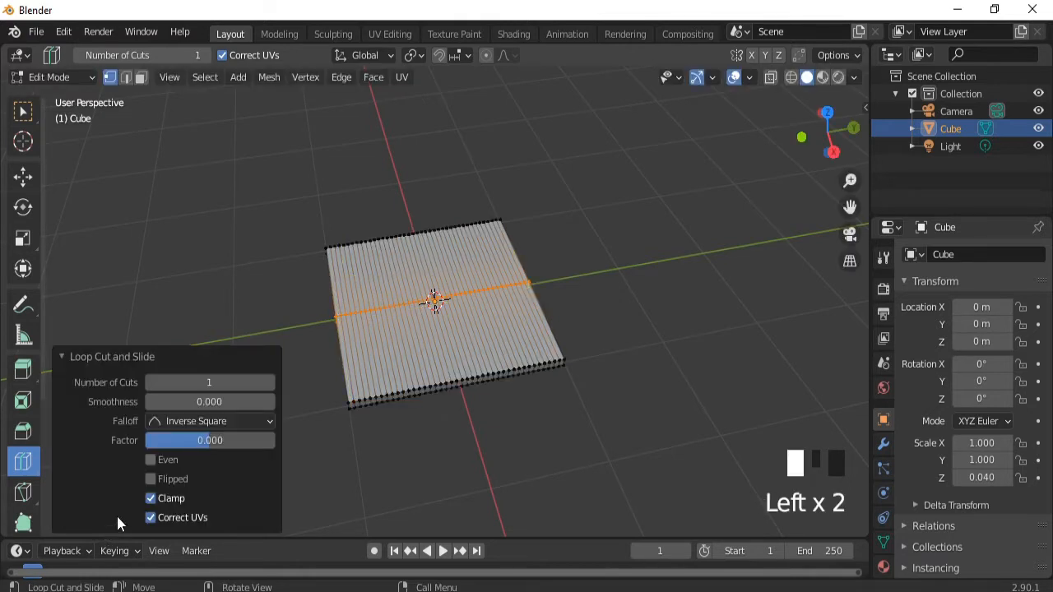
click(195, 383)
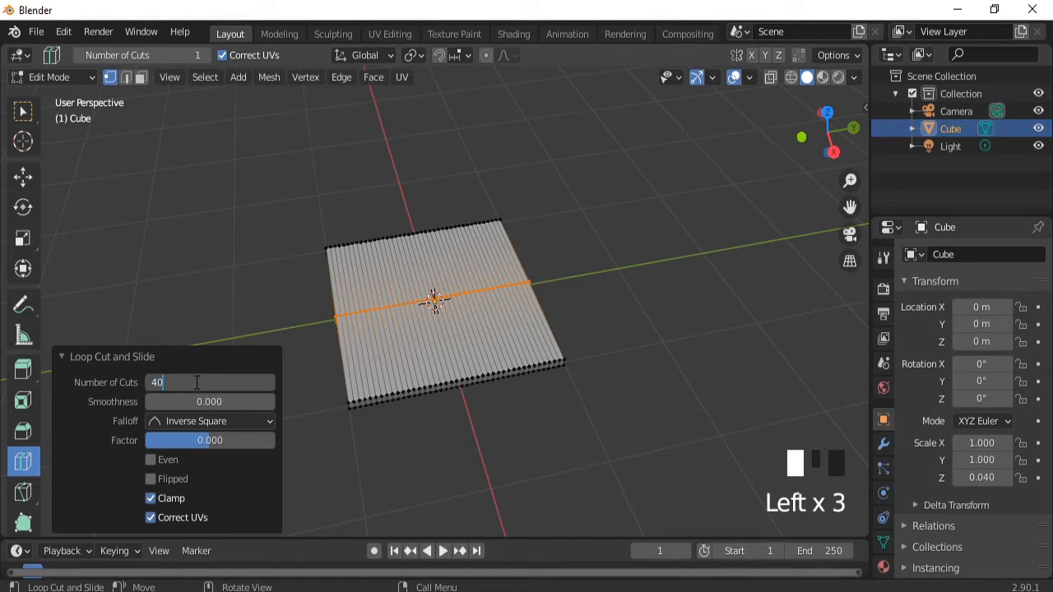
text(40)
key(Return)
click(66, 353)
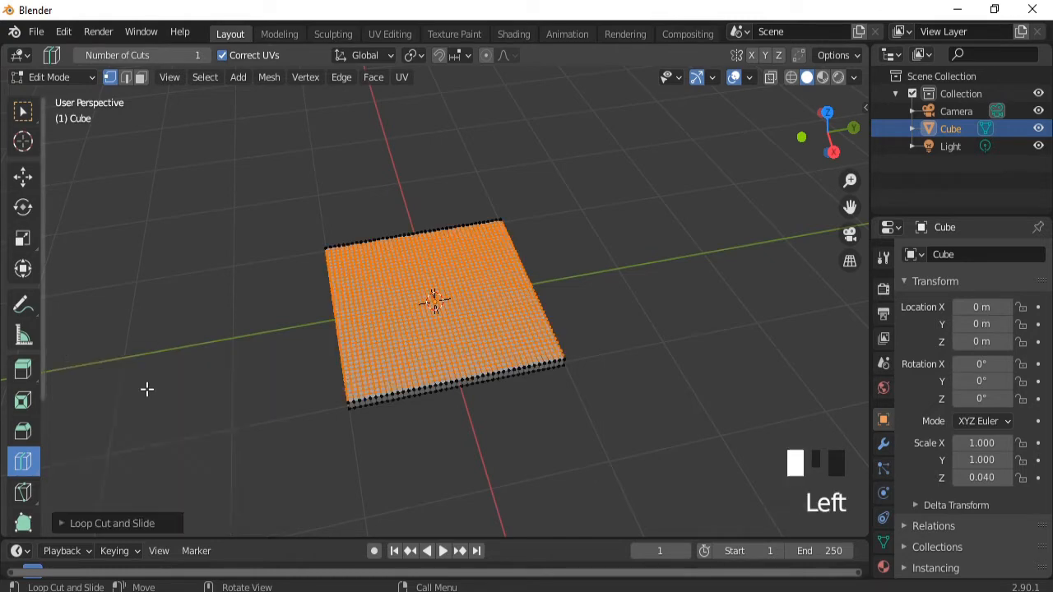
Add one loop cut around the slab's thin side faces at mid-height and return to Object Mode
middle_drag(318, 422, 266, 385)
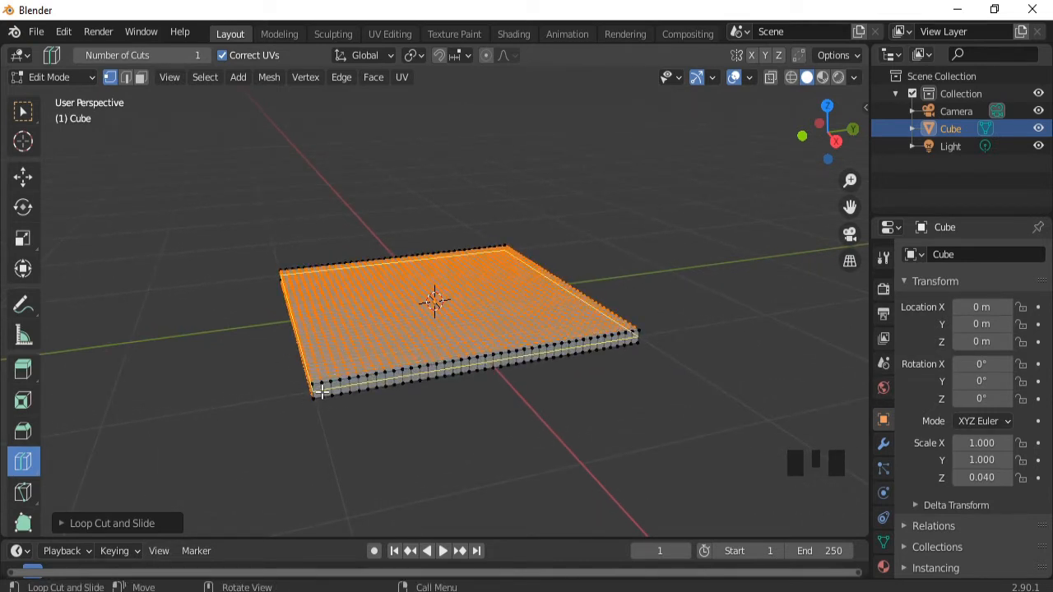
click(354, 384)
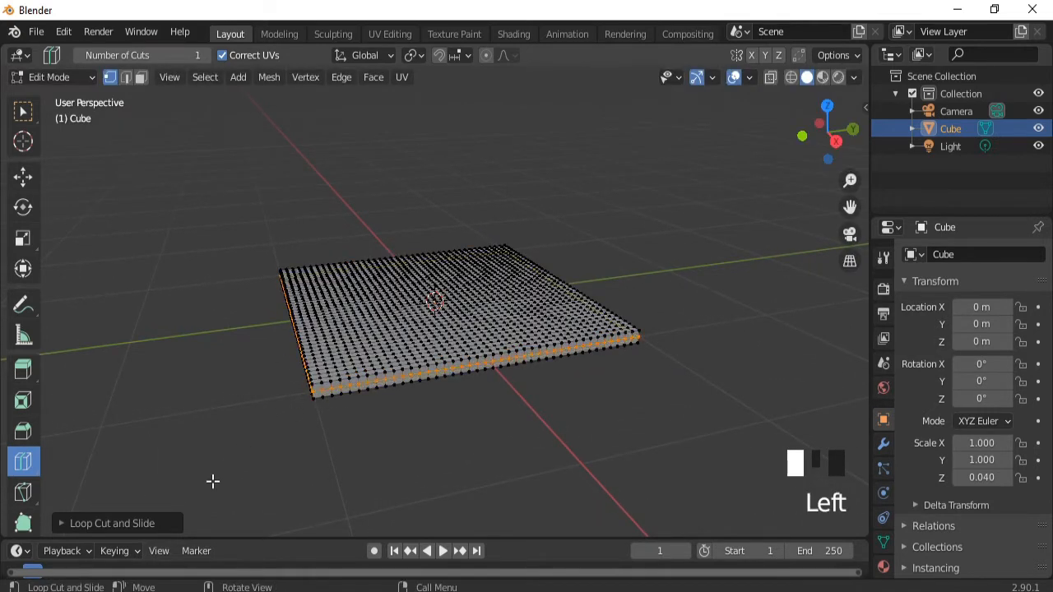
key(Tab)
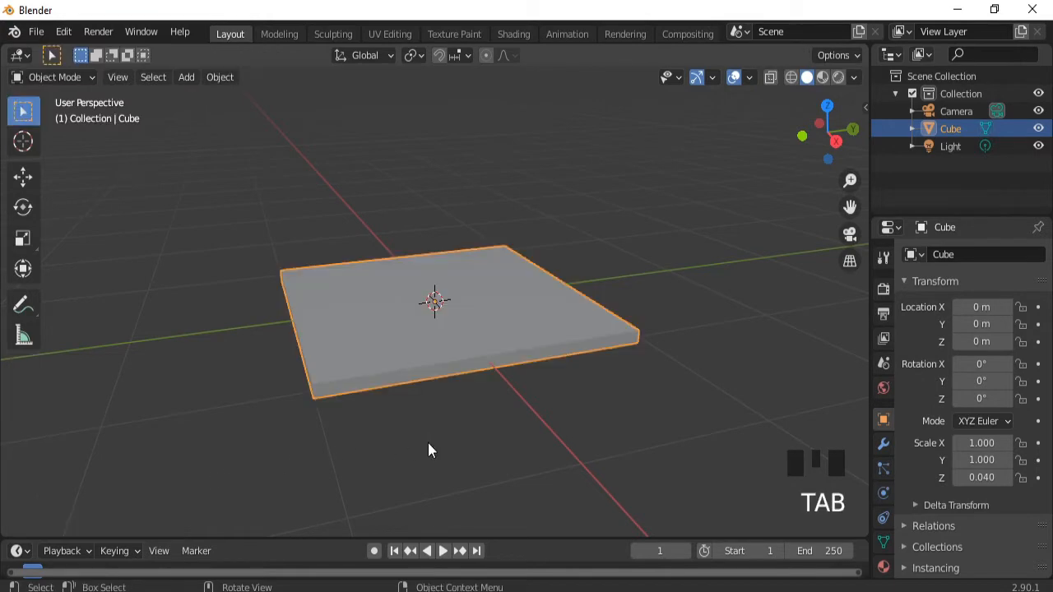
middle_drag(517, 437, 503, 467)
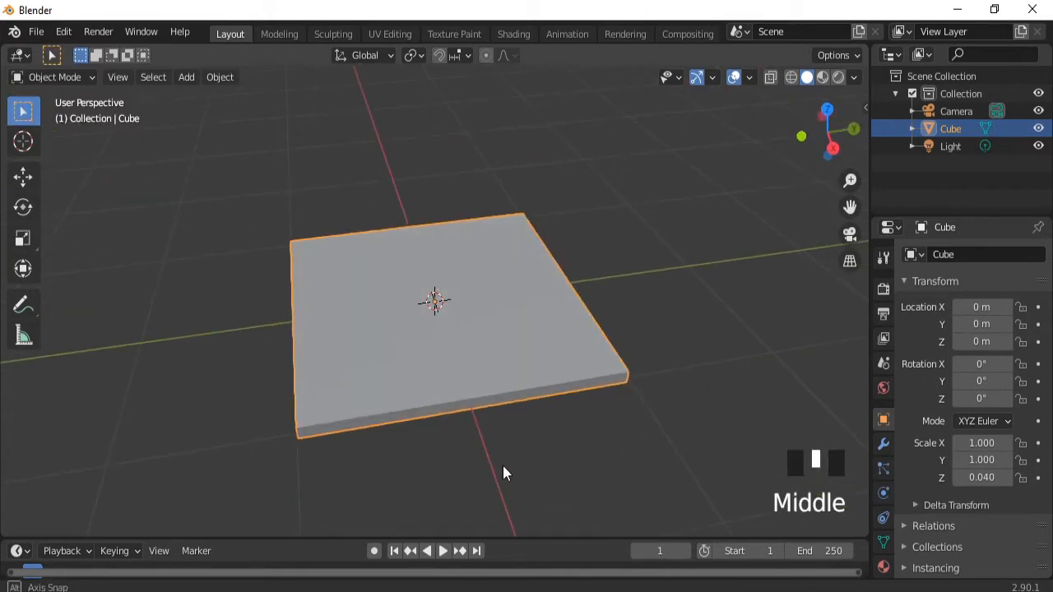
key(Tab)
key(Tab)
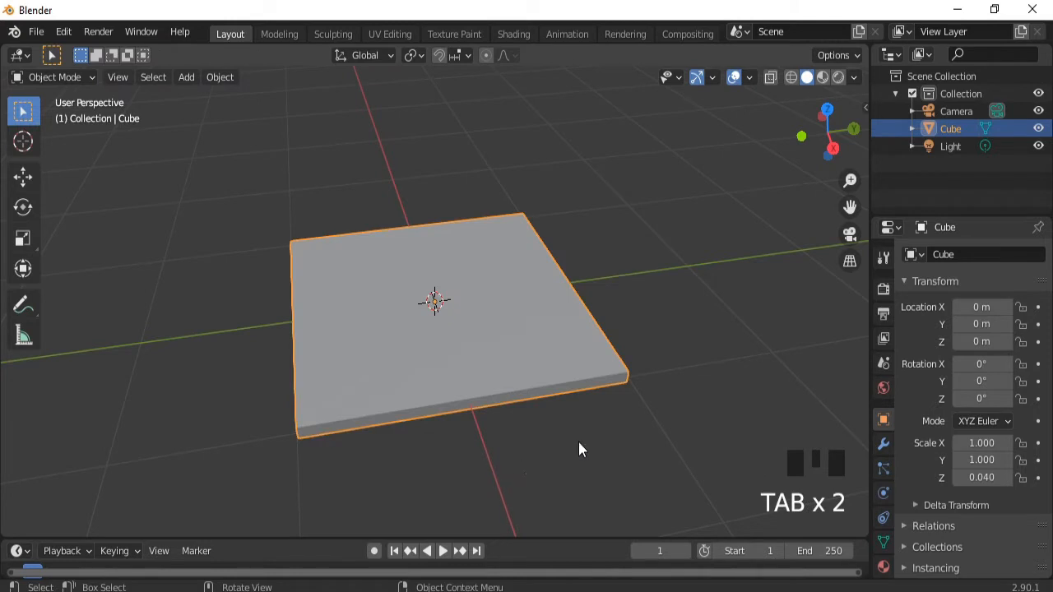
Enable Cloth physics on the slab and apply the Silk preset
click(877, 487)
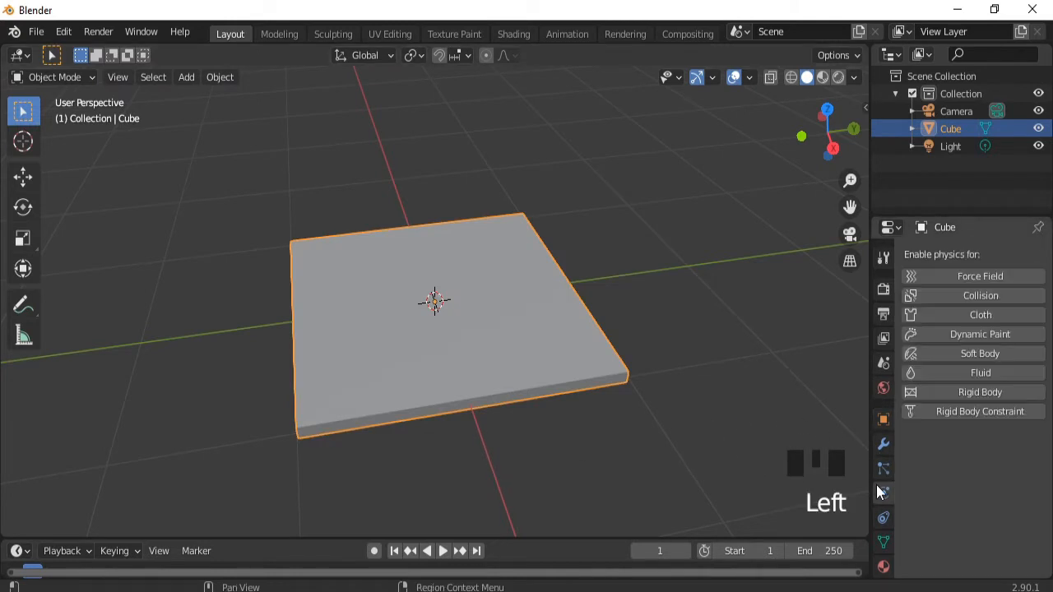
click(972, 314)
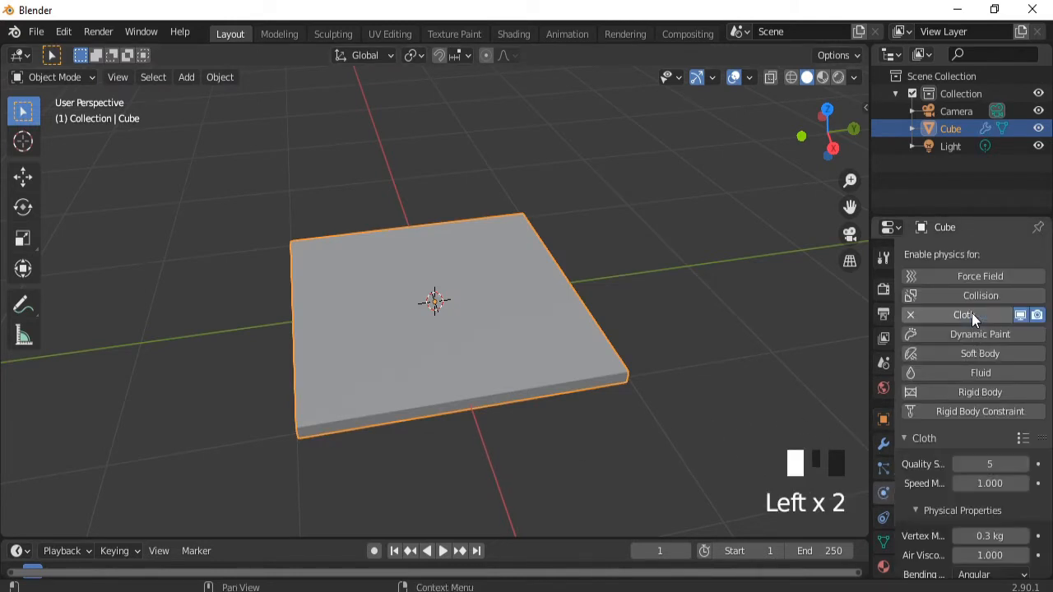
click(1024, 442)
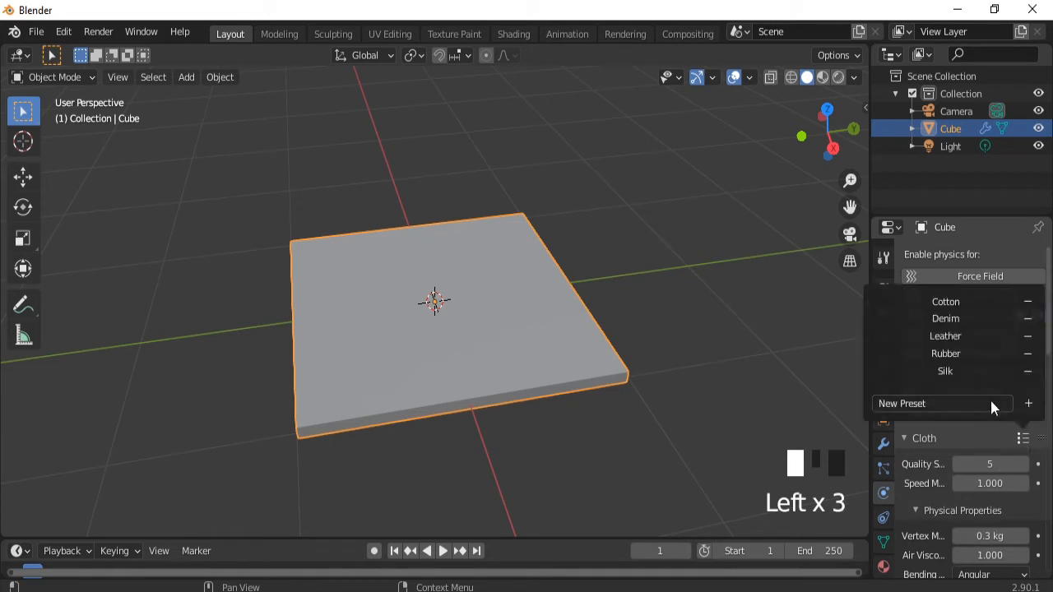
click(953, 375)
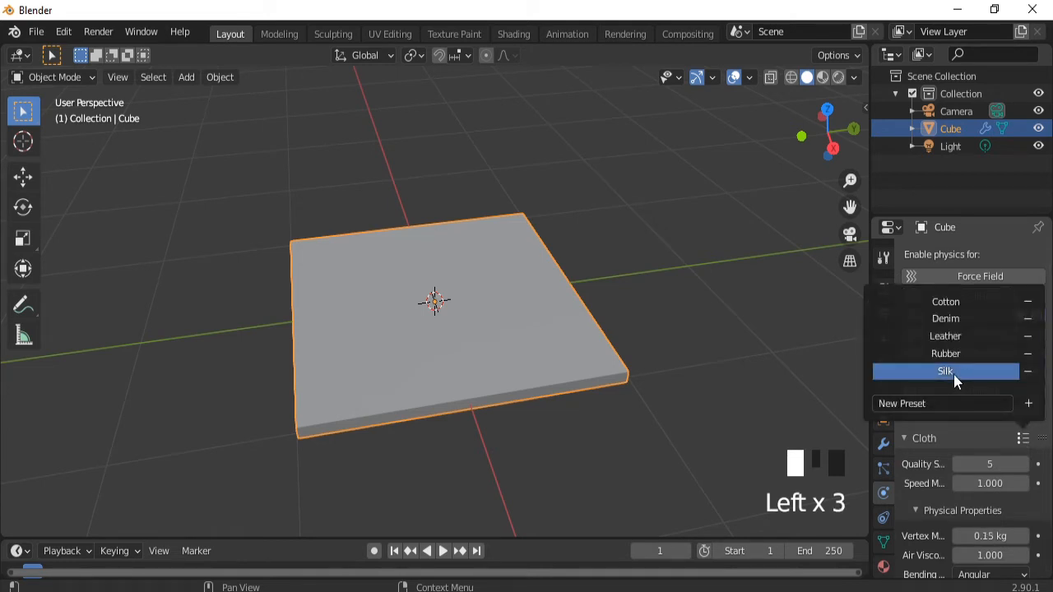
Set the cloth's collision quality to 4 and enable Self Collisions
drag(1050, 350, 1049, 561)
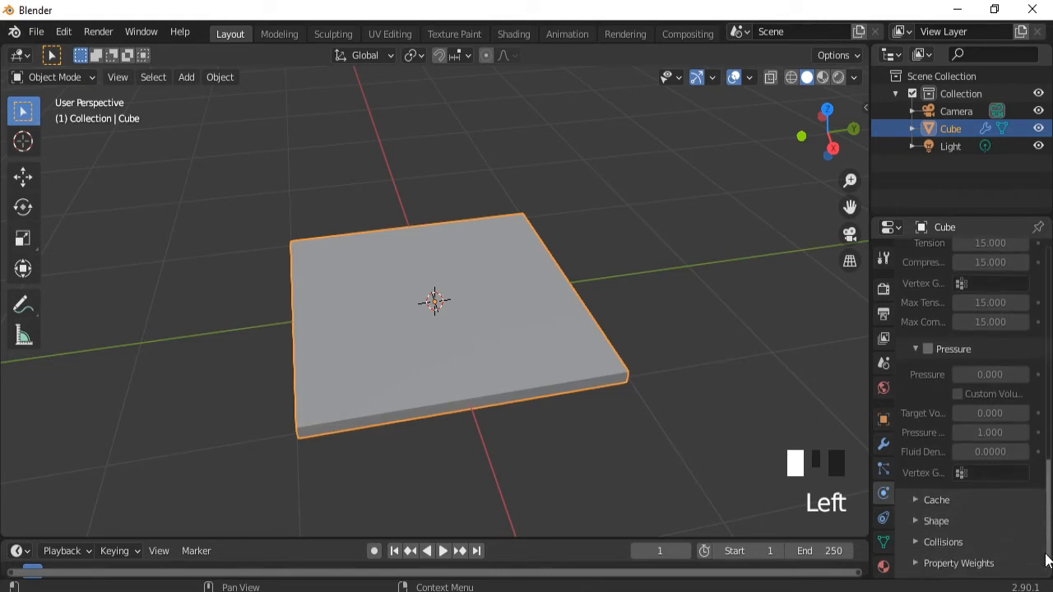
click(916, 542)
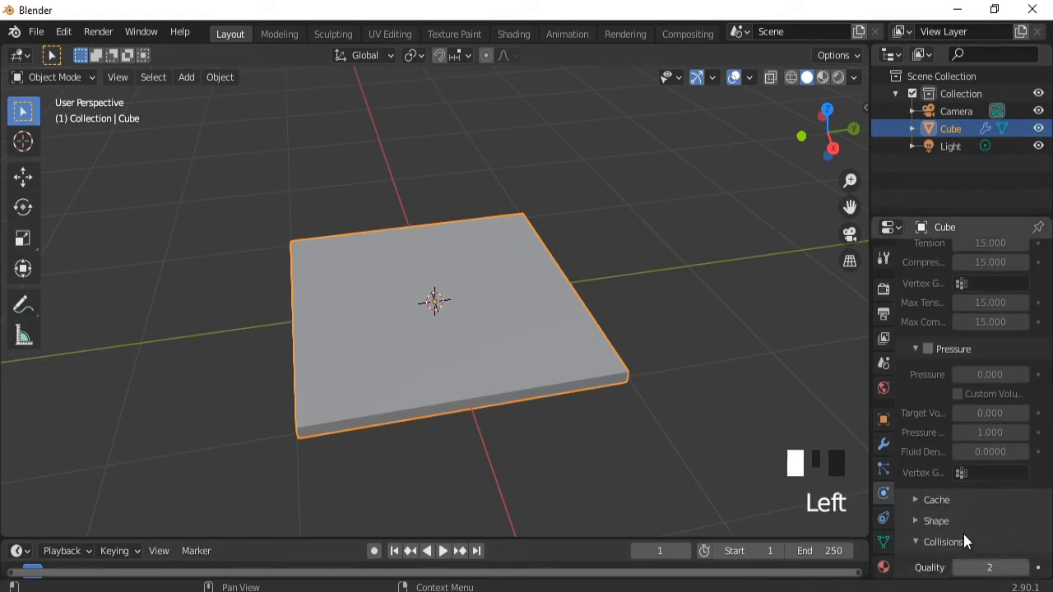
click(1049, 461)
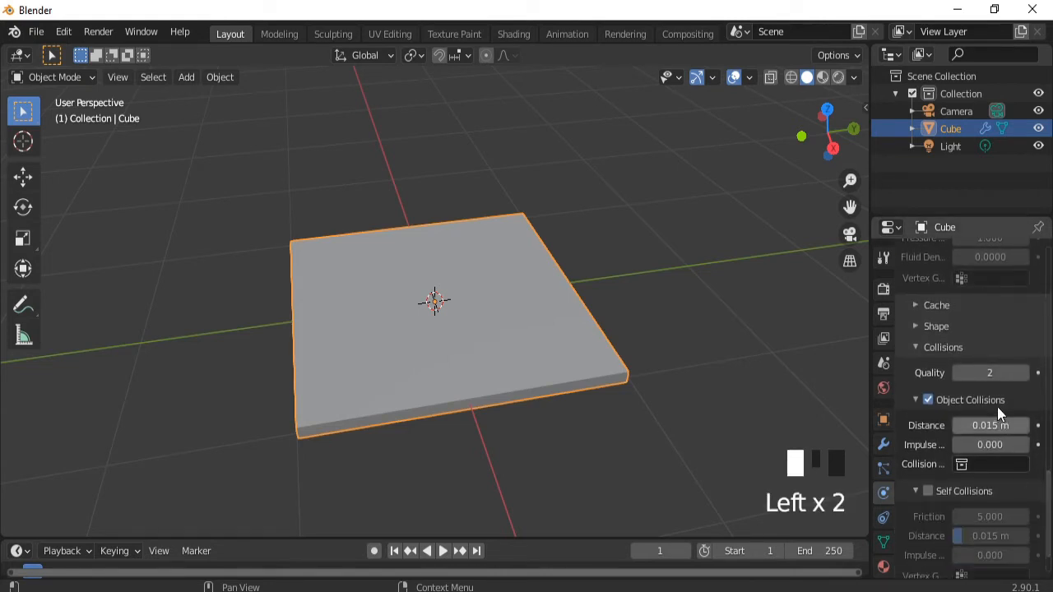
click(992, 373)
text(4)
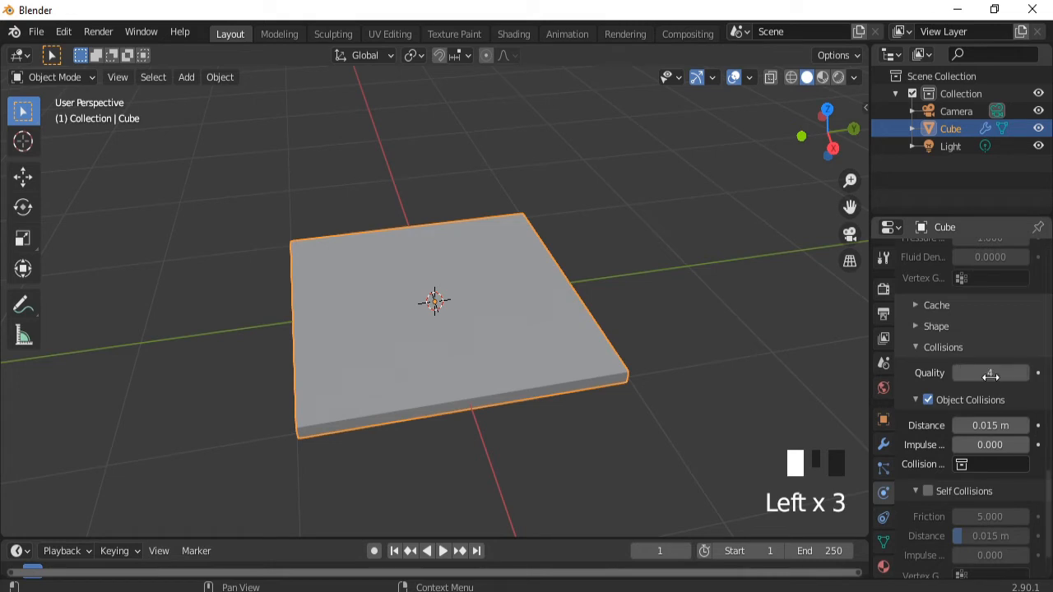
key(Return)
click(929, 491)
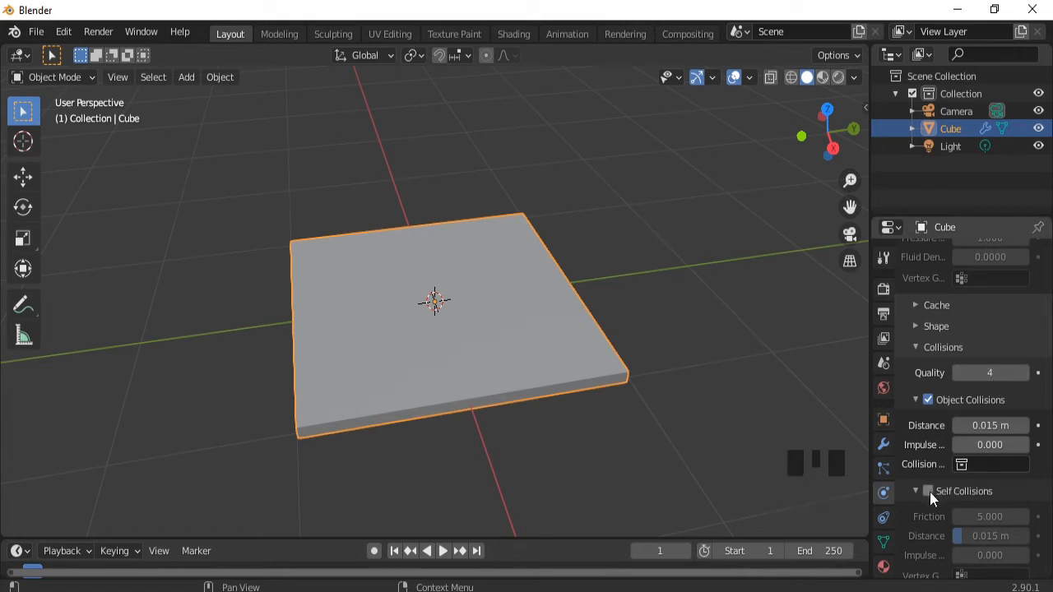
Set the Gravity field weight of the cloth to 0
drag(1048, 515, 1048, 530)
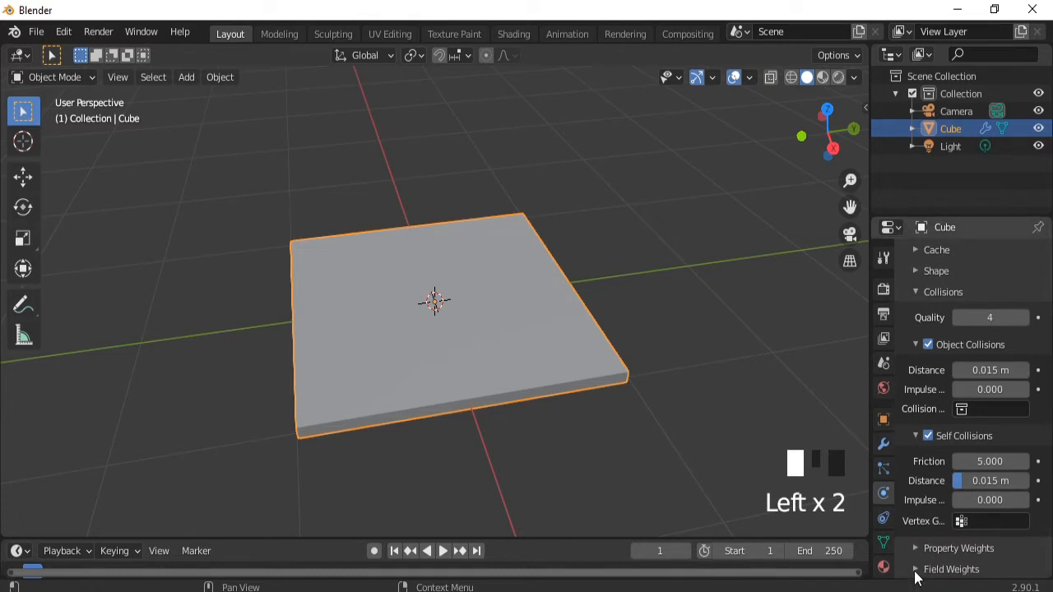
click(916, 575)
drag(1049, 517, 1049, 546)
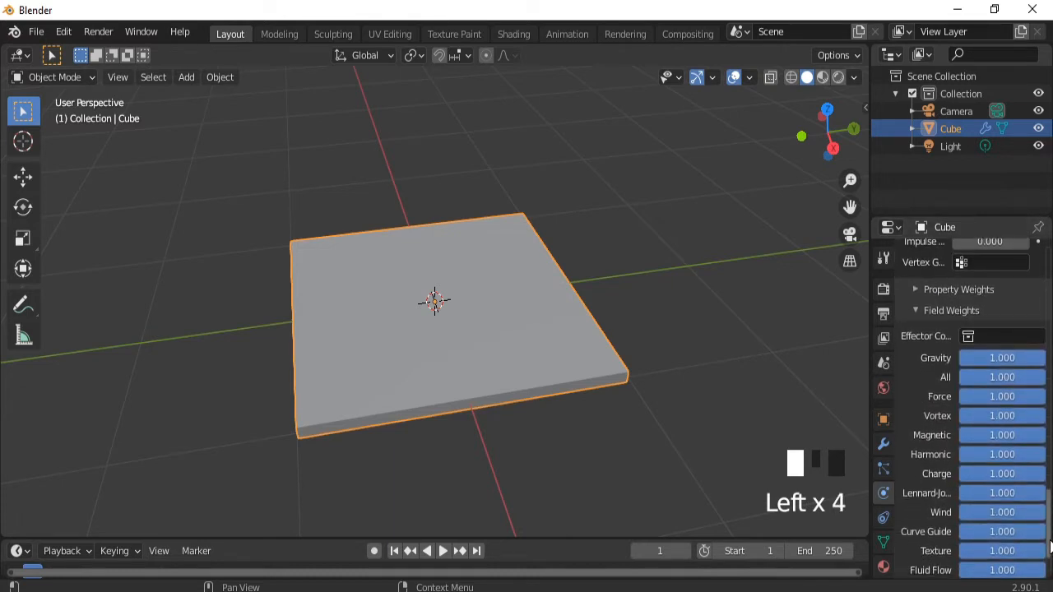
drag(1044, 362, 967, 362)
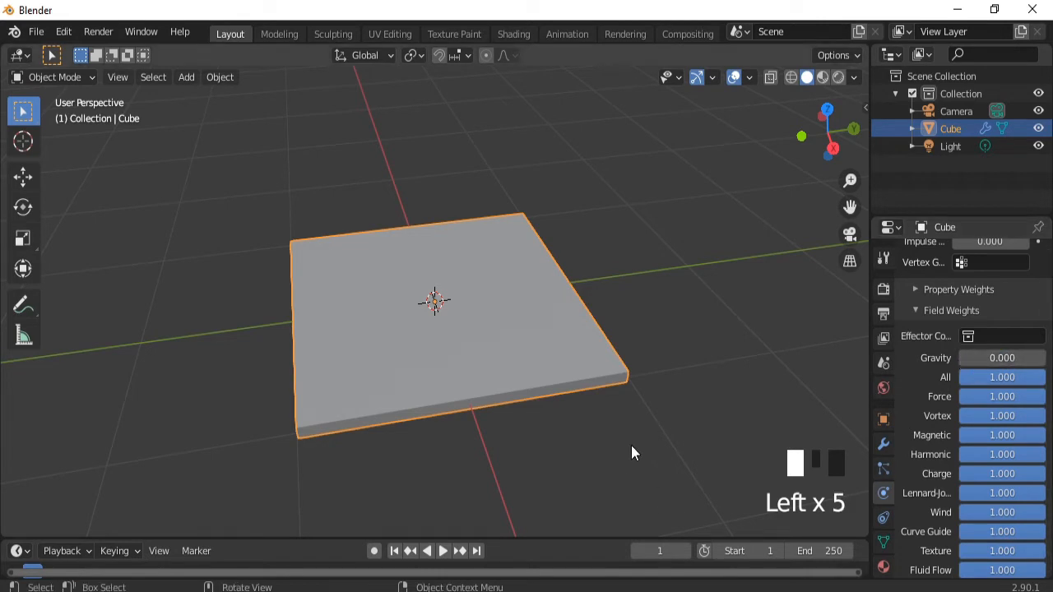
Add a Force type force field at the slab's centre and set its strength to 200
key(shift+a)
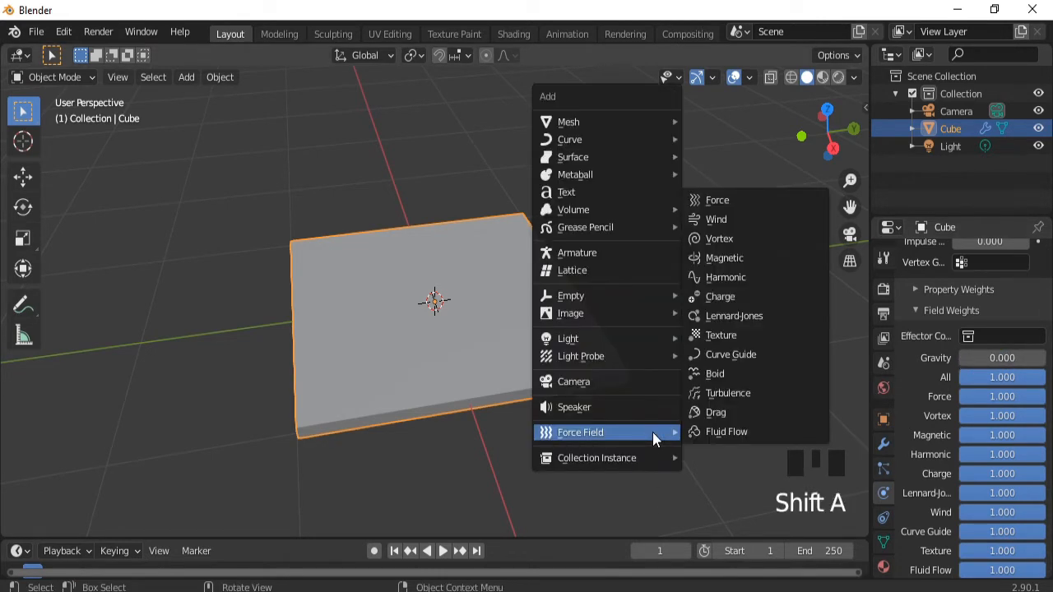
mouse_move(585, 430)
click(714, 201)
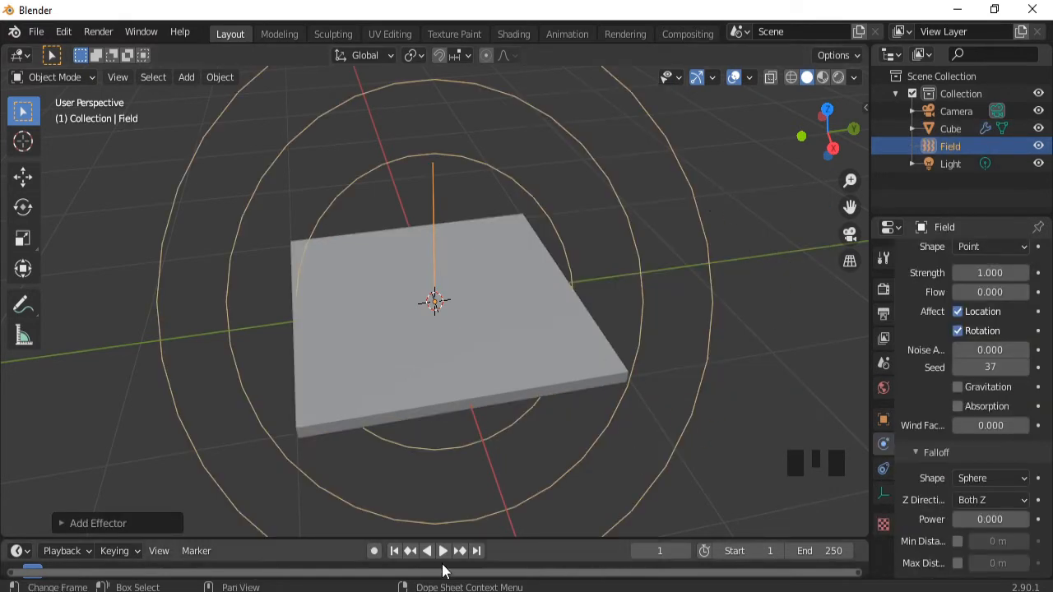
click(987, 274)
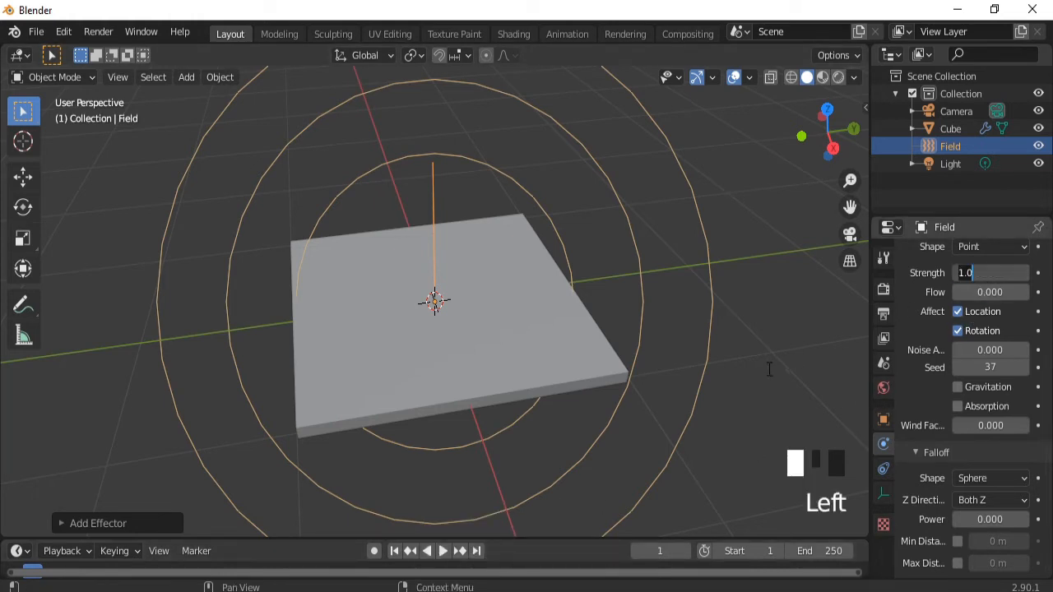
text(200)
key(Return)
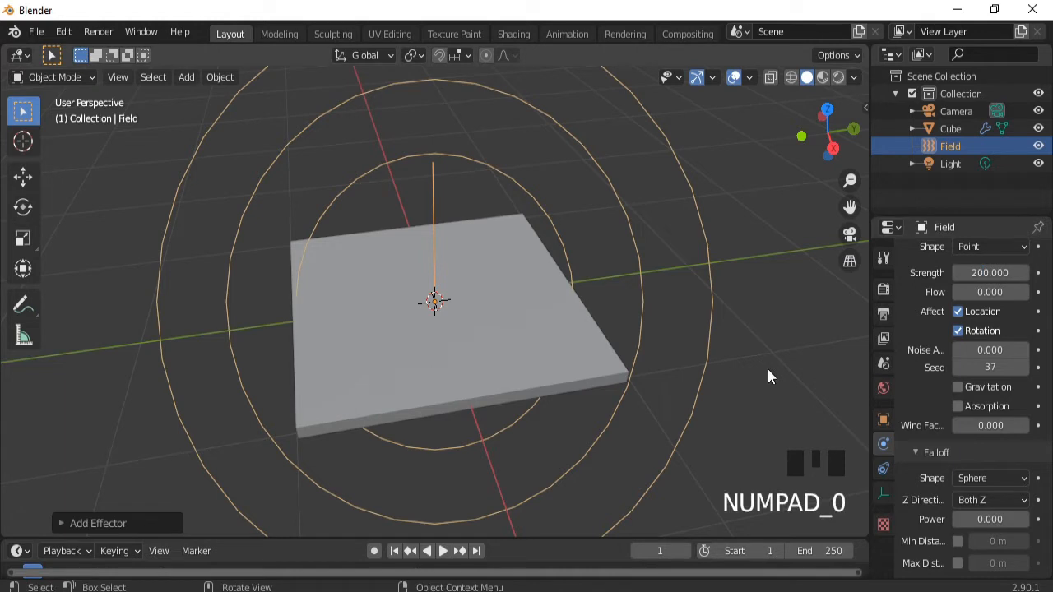
Play the cloth simulation to inflate the slab into a pillow and stop it at frame 125
click(443, 552)
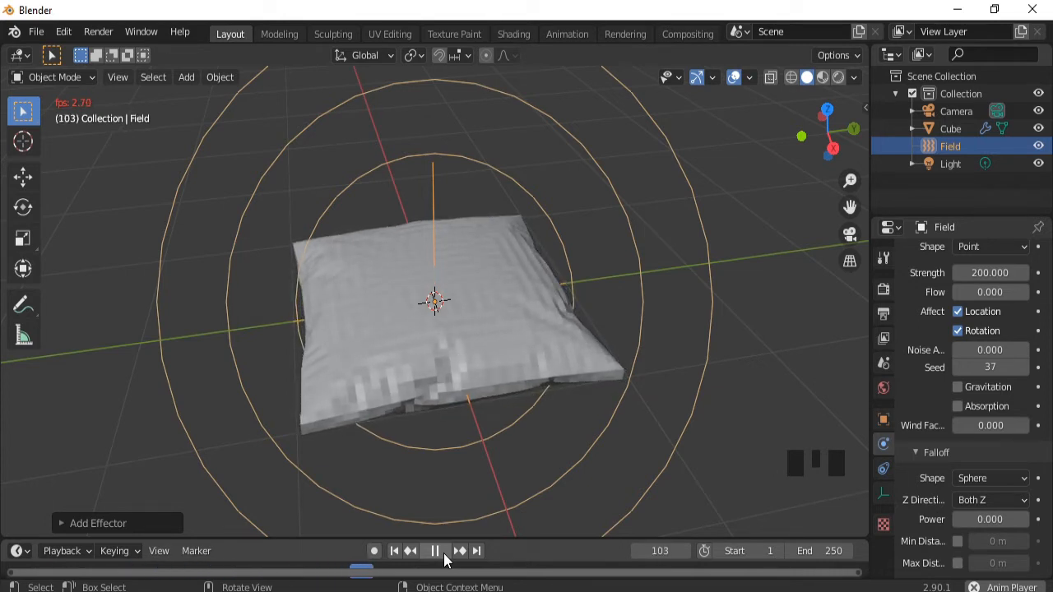
click(436, 551)
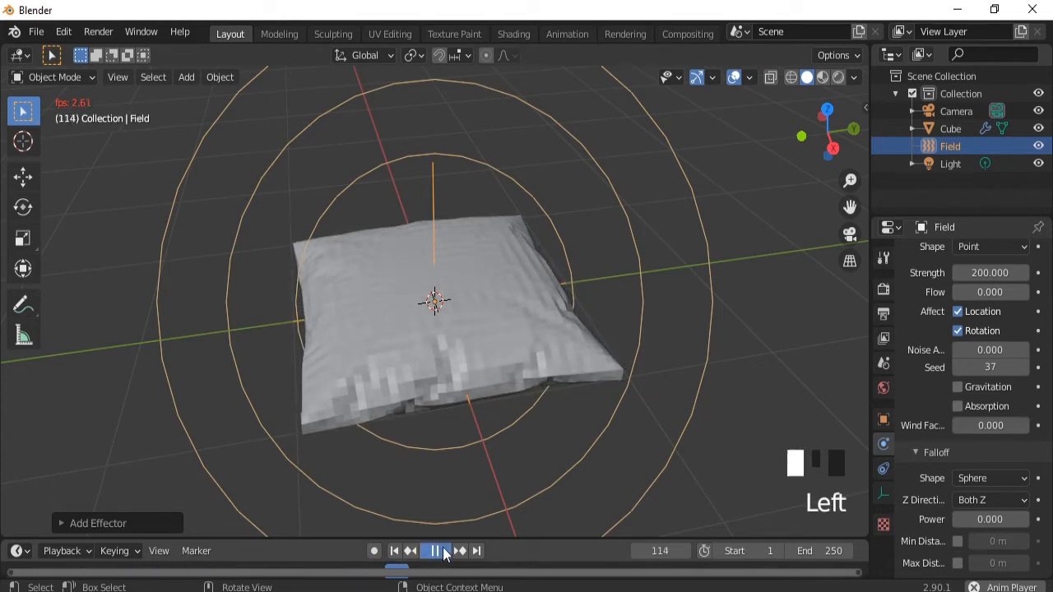
middle_drag(716, 375, 737, 387)
key(space)
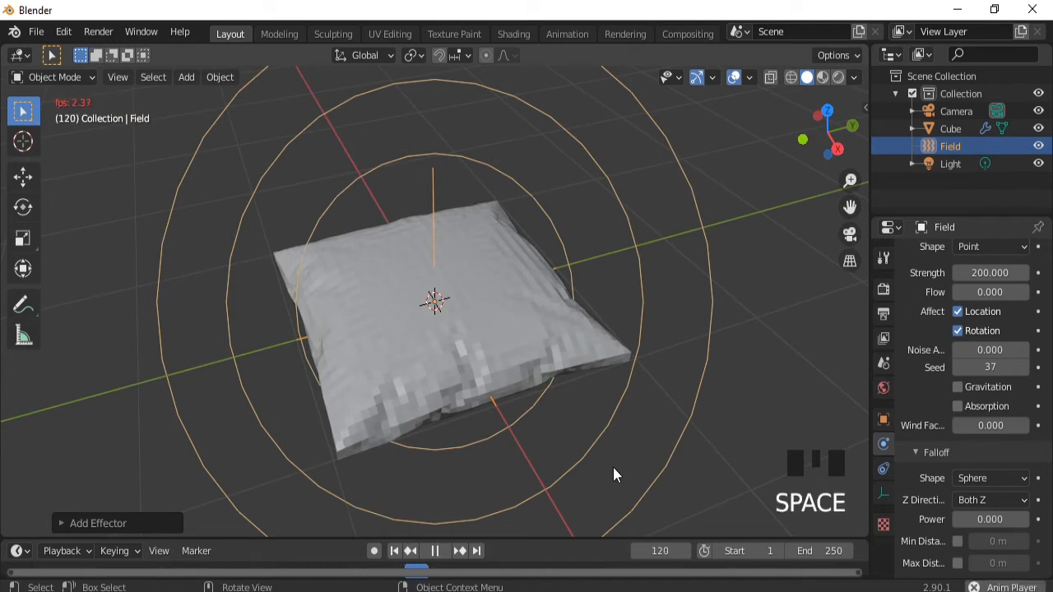
key(space)
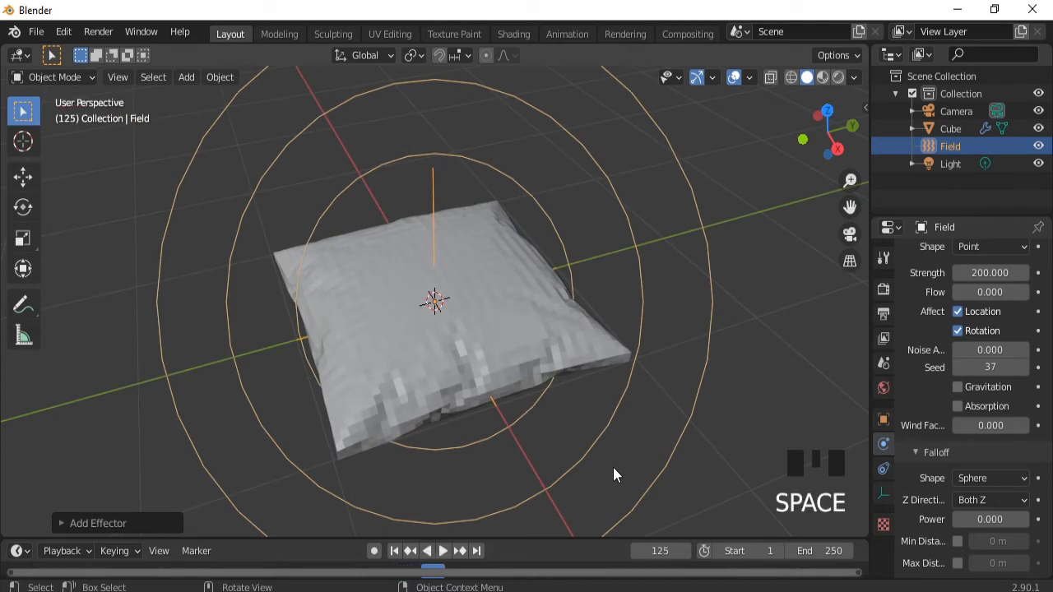
middle_drag(752, 347, 774, 337)
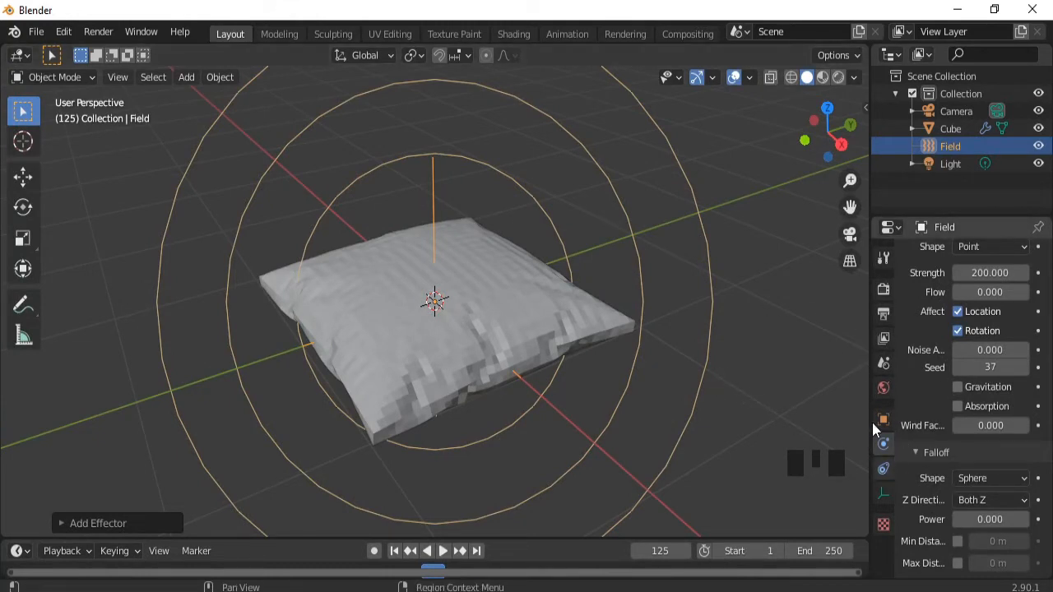
Apply Shade Smooth to the inflated pillow
click(547, 321)
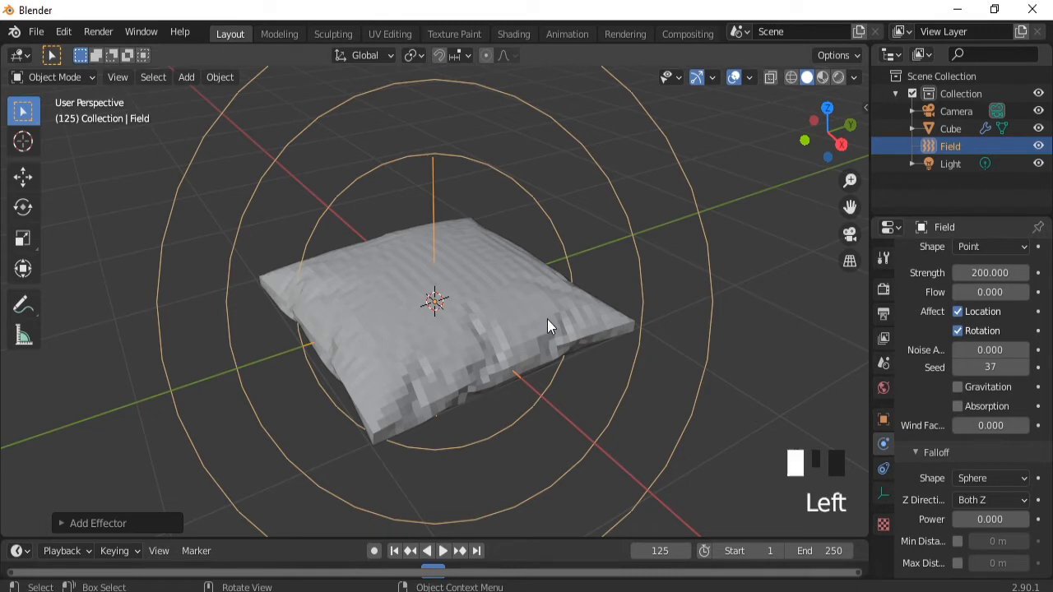
right_click(696, 358)
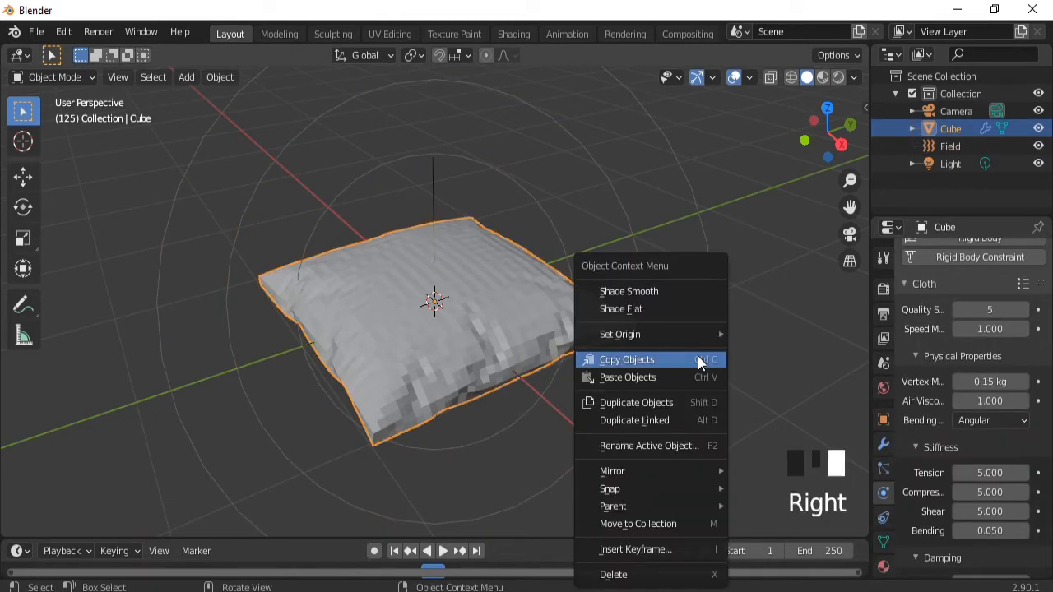
click(655, 292)
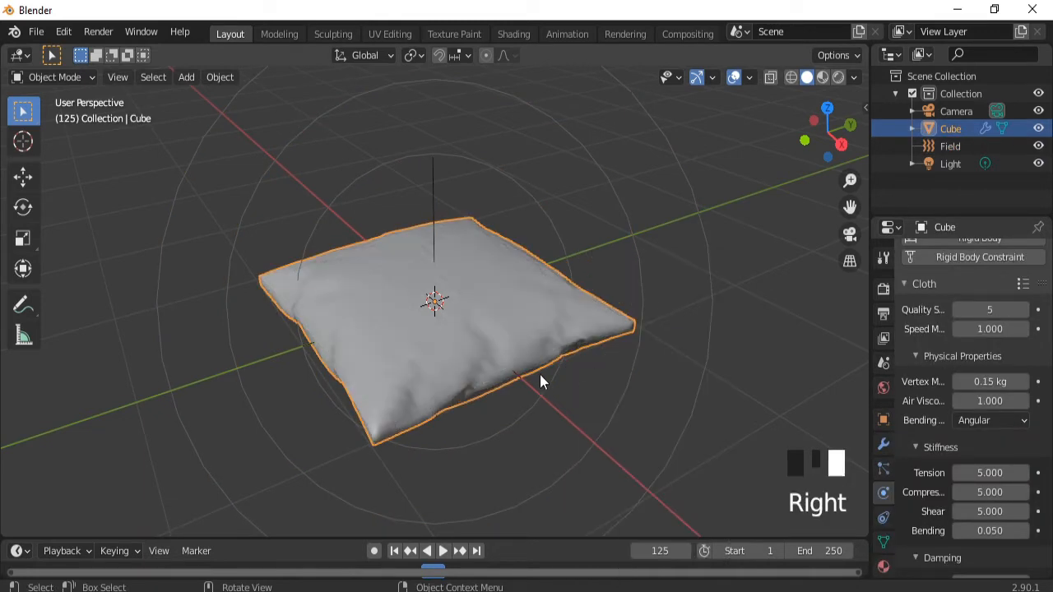
click(709, 365)
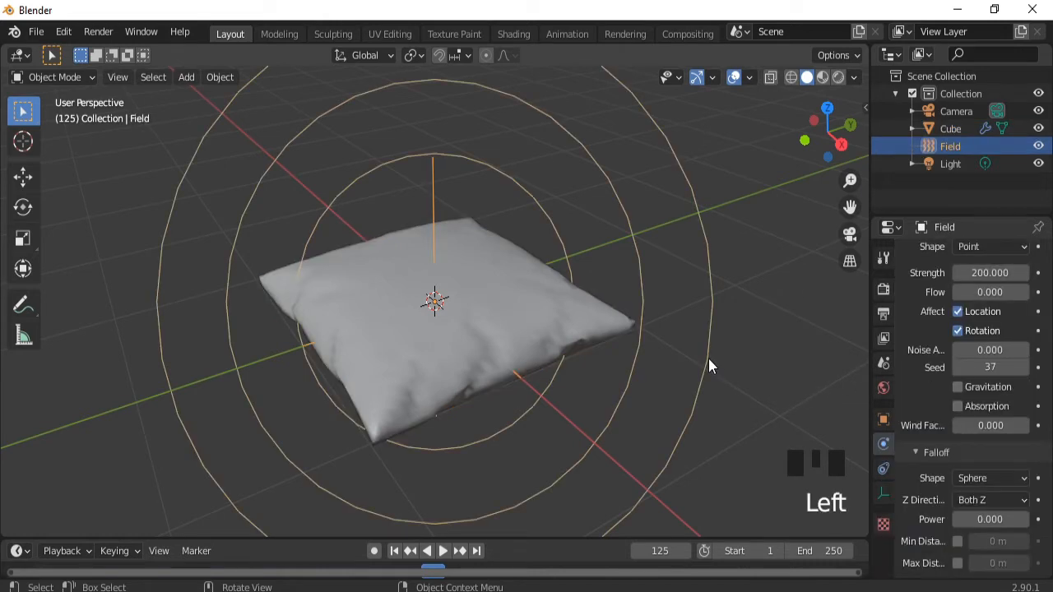
key(x)
click(708, 359)
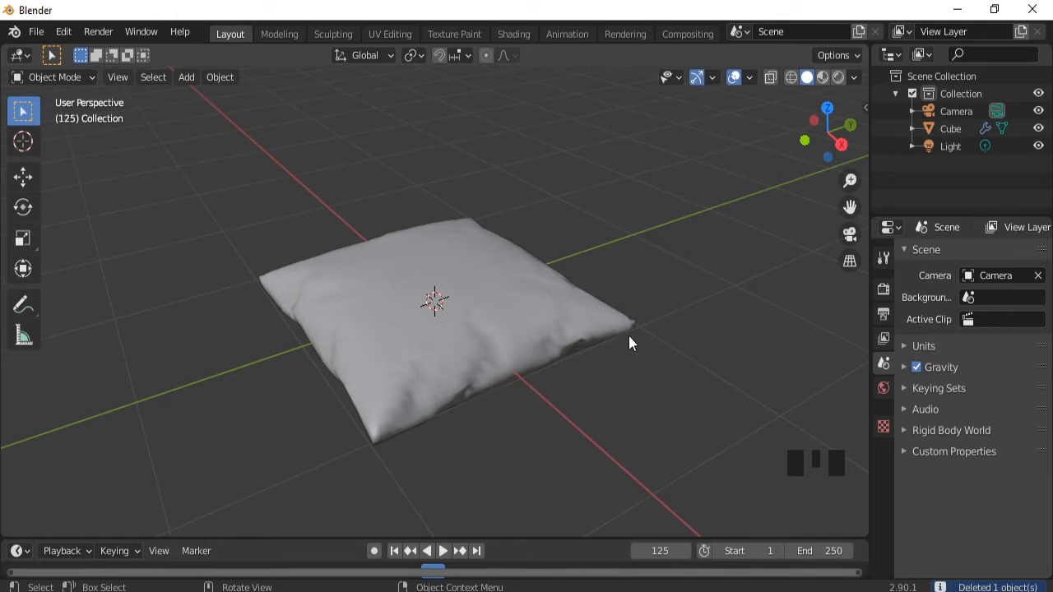
key(ctrl+z)
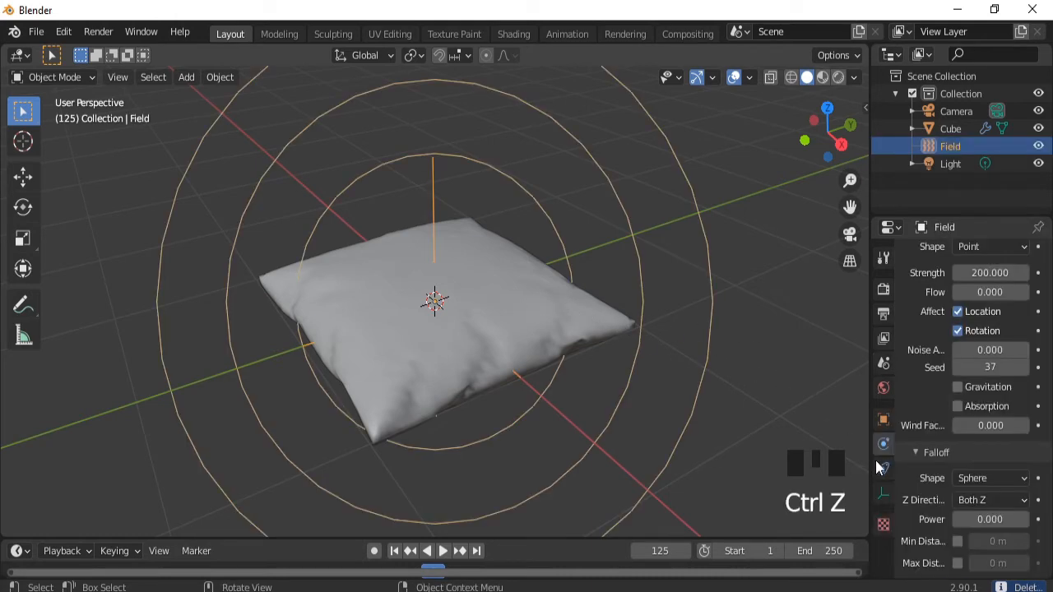
Apply the pillow's Cloth modifier to make the inflated shape permanent
click(518, 323)
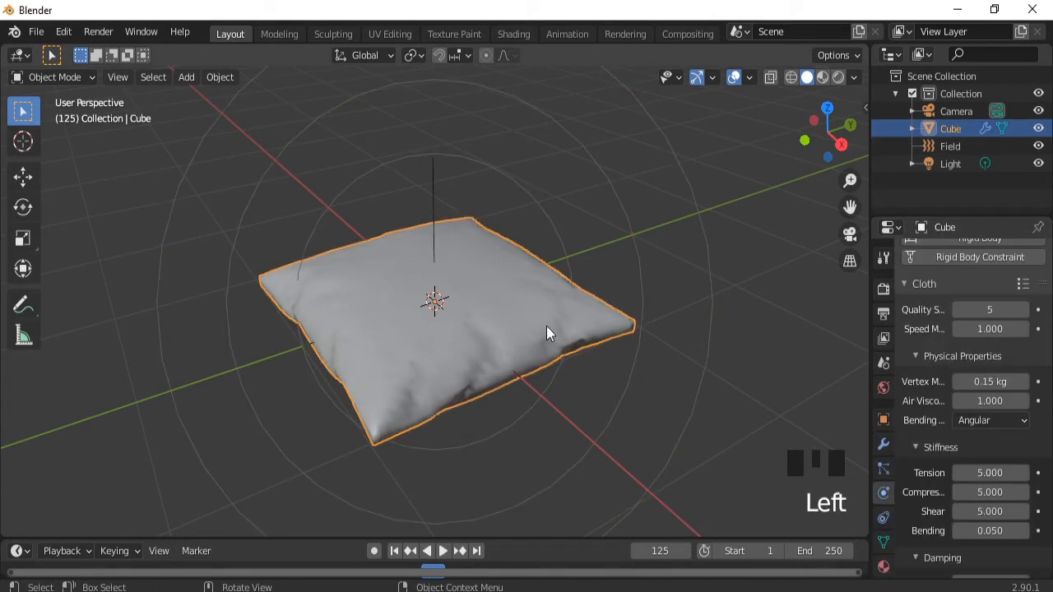
click(883, 444)
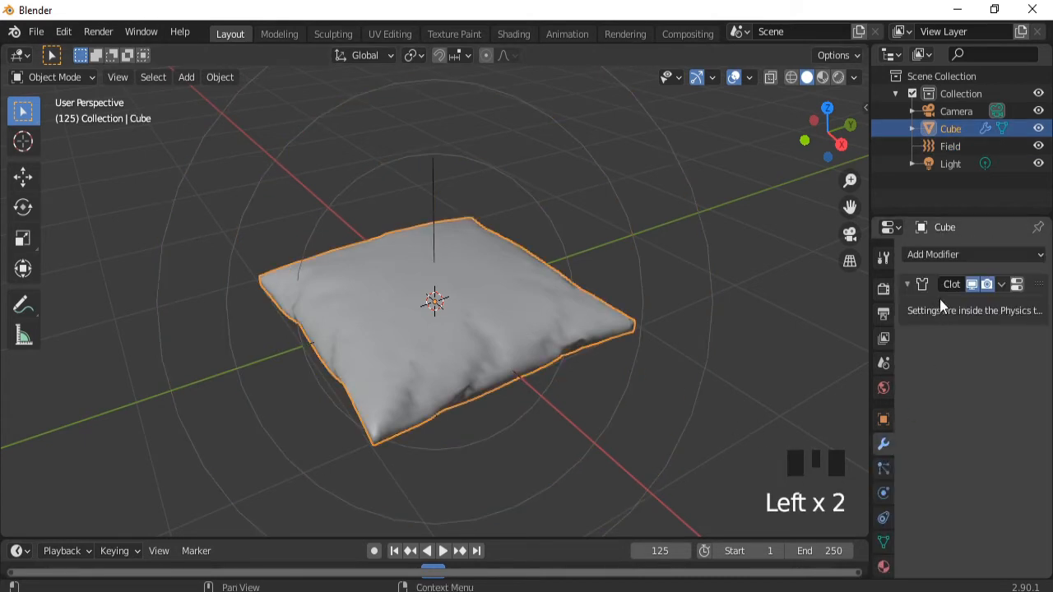
click(910, 285)
click(910, 284)
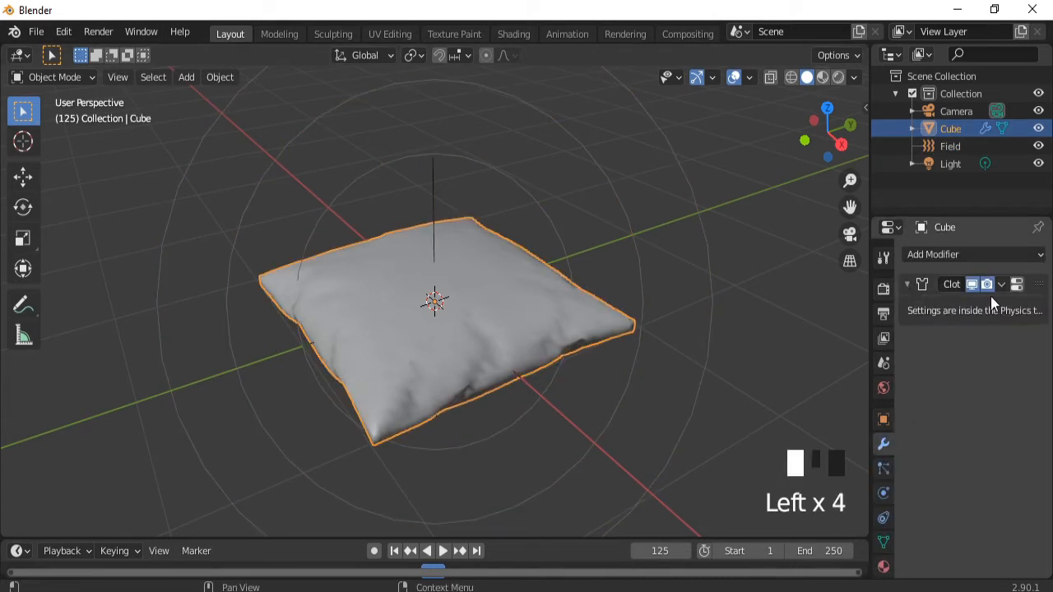
click(1002, 287)
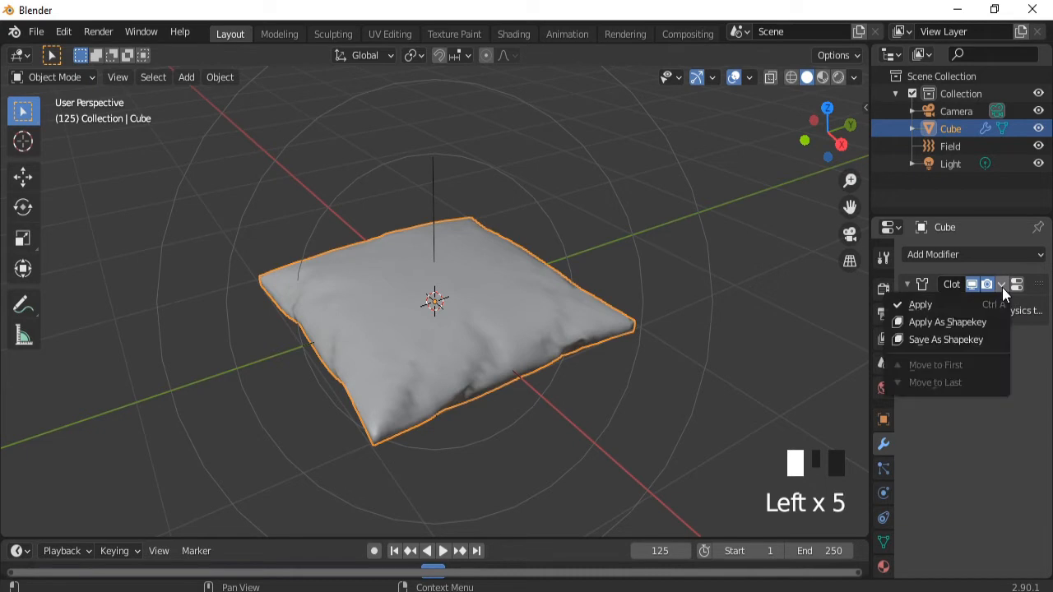
click(954, 300)
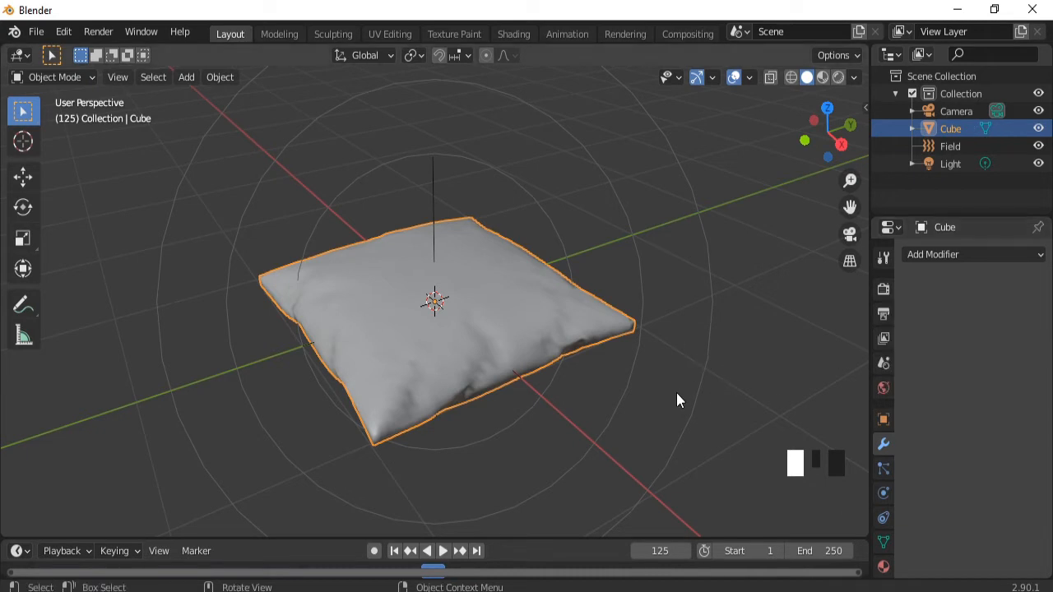
Delete the force field from the scene
click(709, 302)
key(x)
click(709, 306)
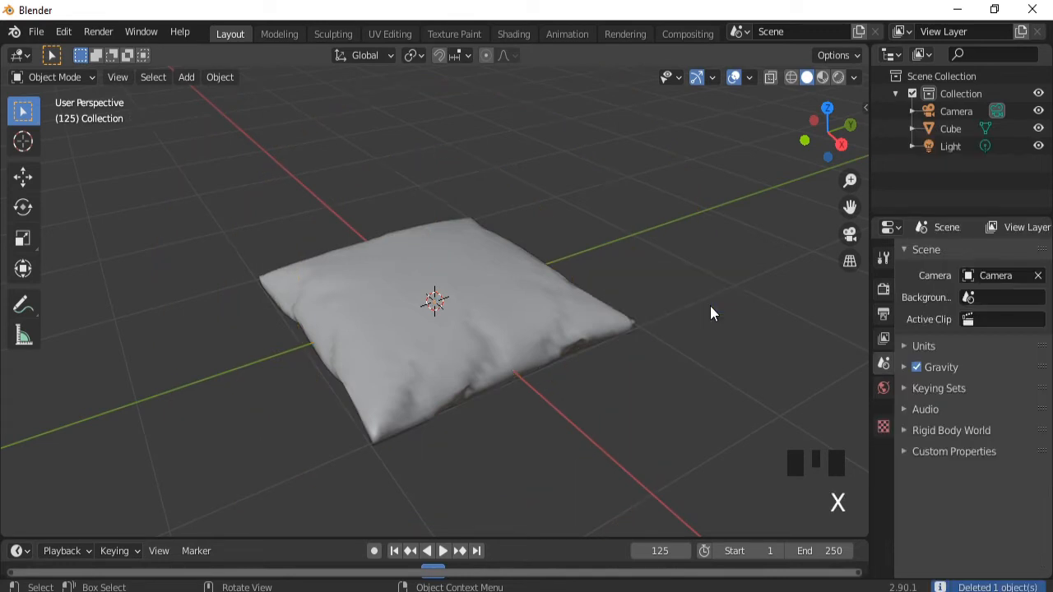
Enter Edit Mode on the pillow and activate the Select Box tool, keeping the edge loop around its side selected
key(Tab)
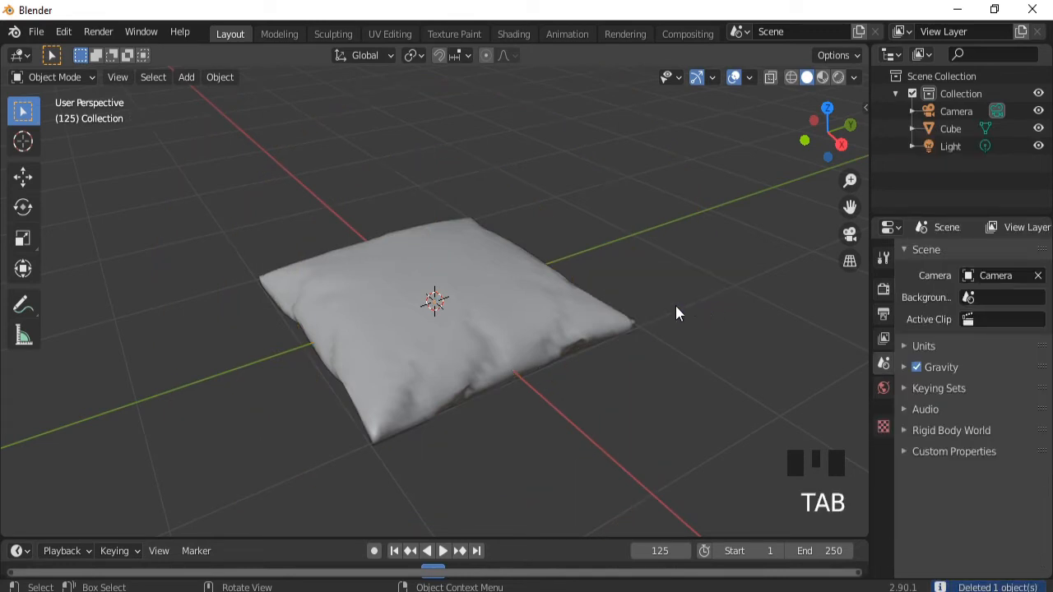
click(519, 315)
key(Tab)
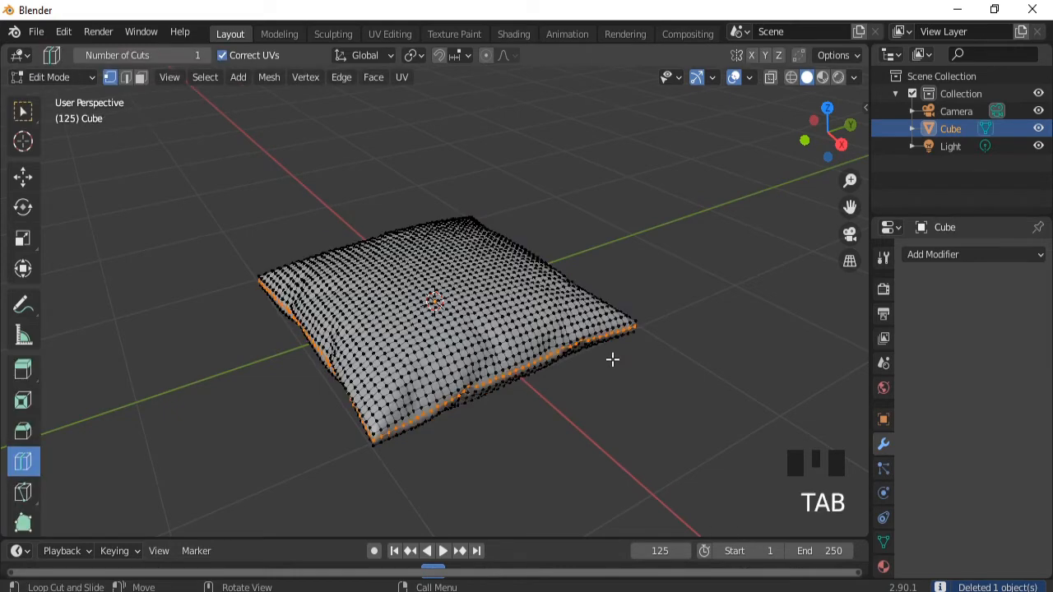
ctrl+middle_drag(587, 367, 584, 336)
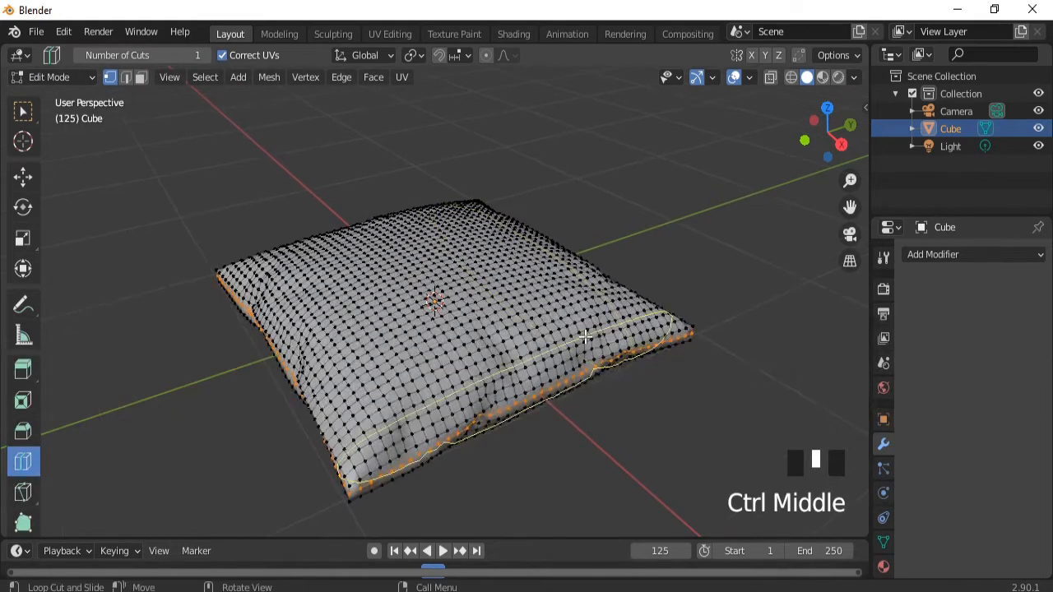
click(25, 111)
middle_drag(330, 442, 366, 341)
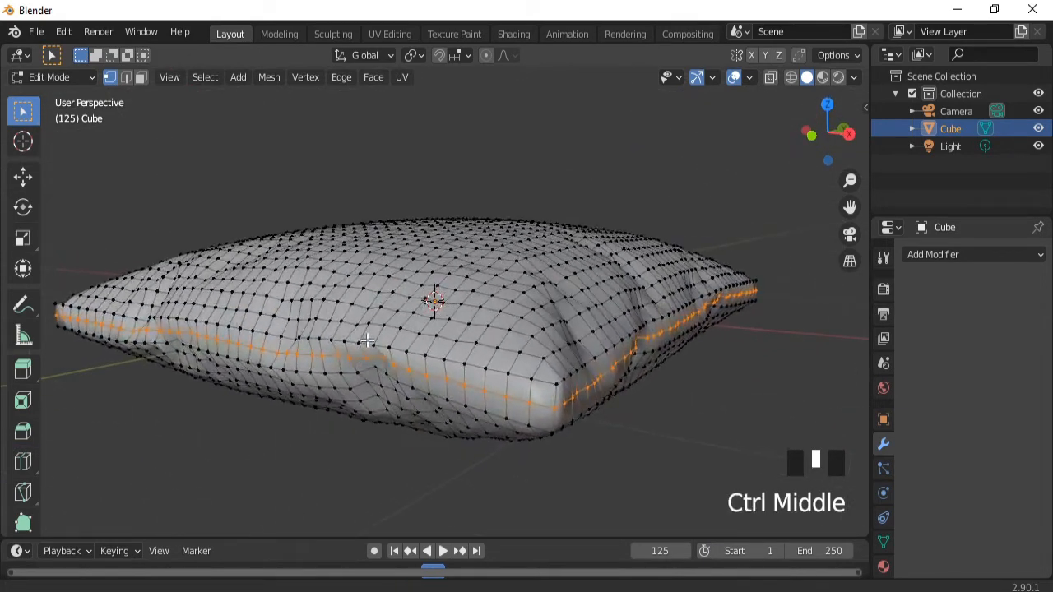
Add a Subdivision Surface modifier to the pillow and set its viewport level to 2
click(933, 254)
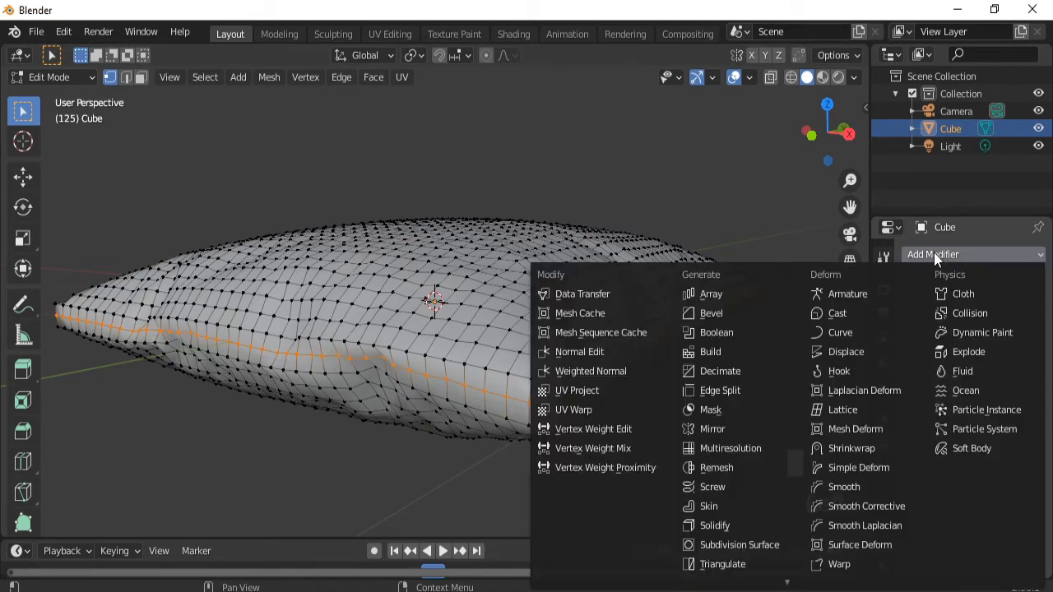
click(705, 546)
click(1001, 333)
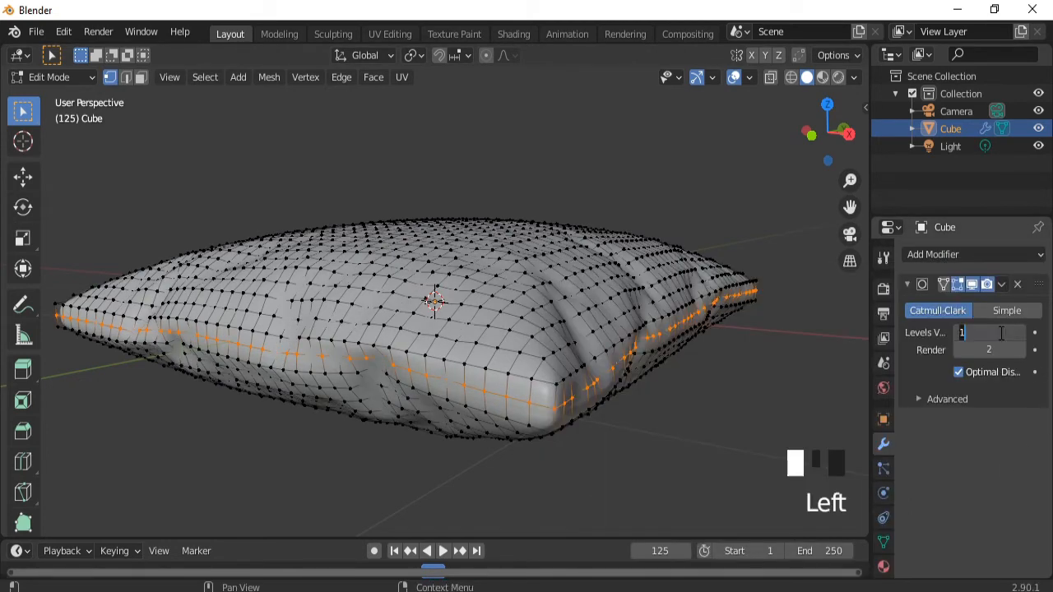
text(2)
key(Return)
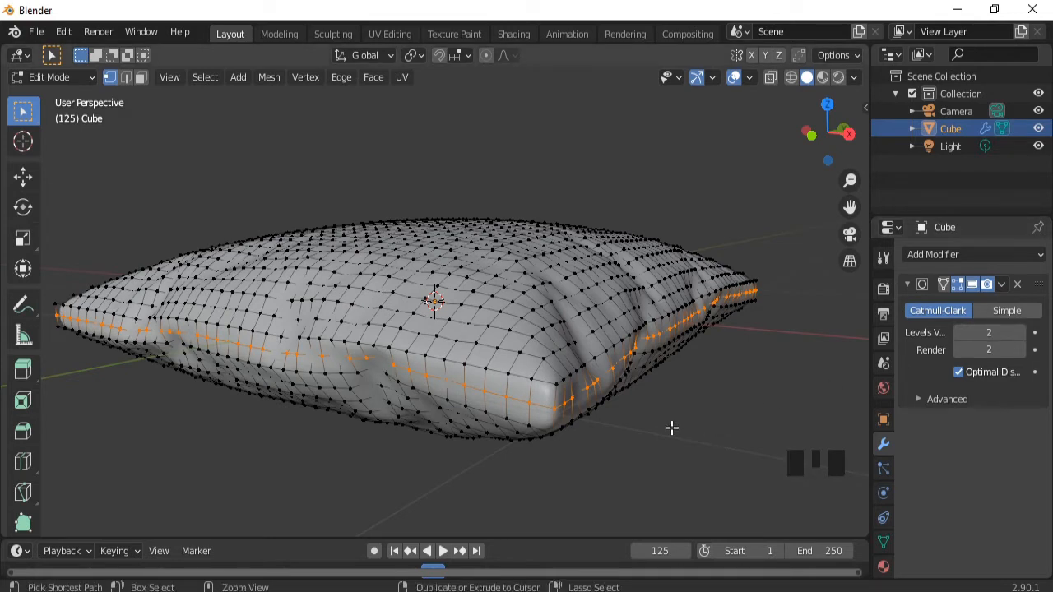
Turn on the Subdivision modifier's on-cage display and bevel the selected side edge loop about 0.058 m wide with one segment
key(ctrl+b)
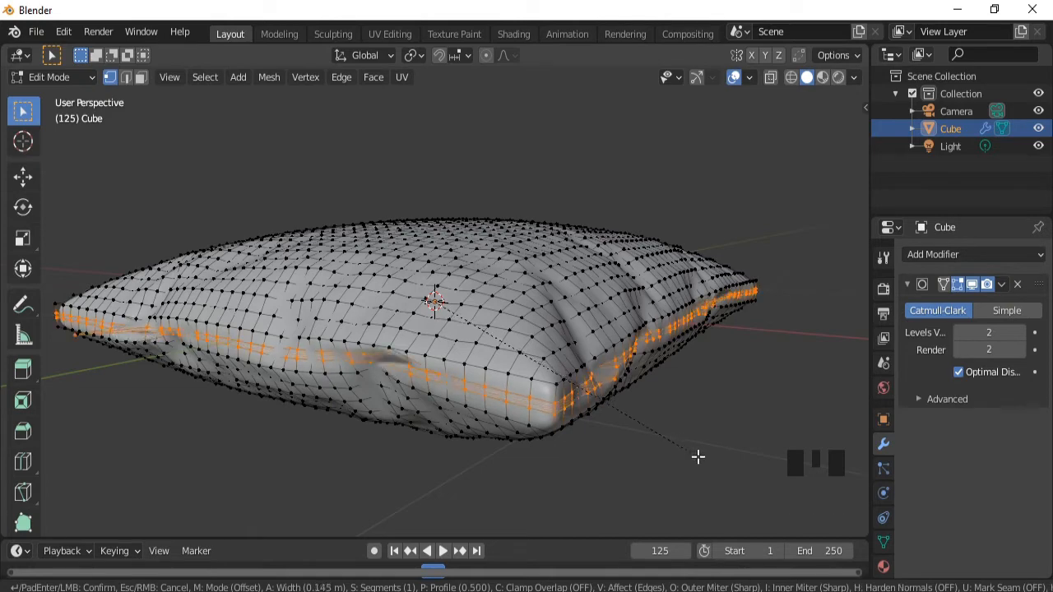
right_click(697, 456)
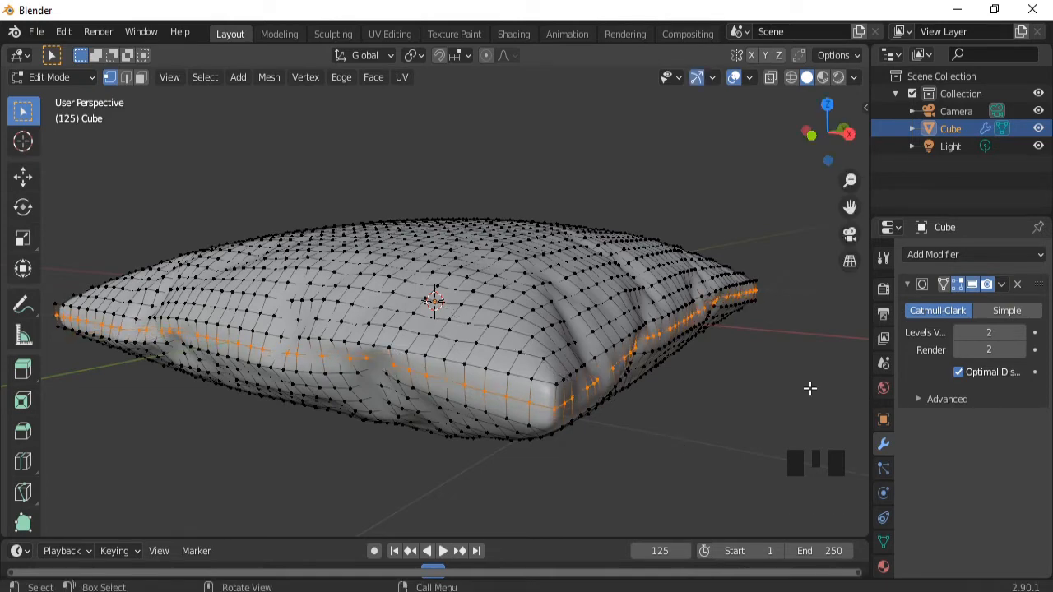
click(943, 285)
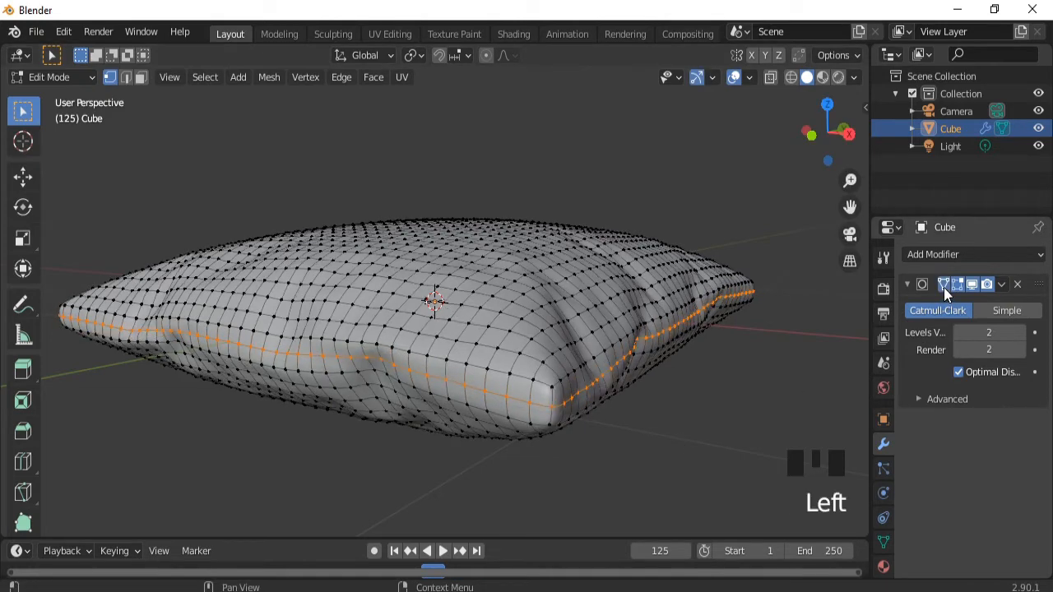
key(ctrl)
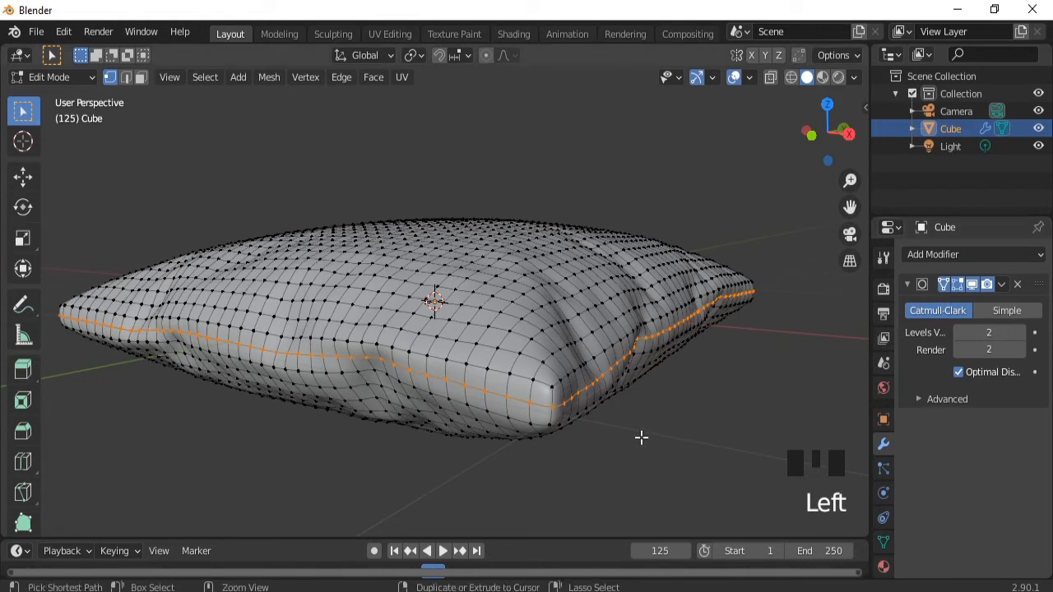
key(ctrl+b)
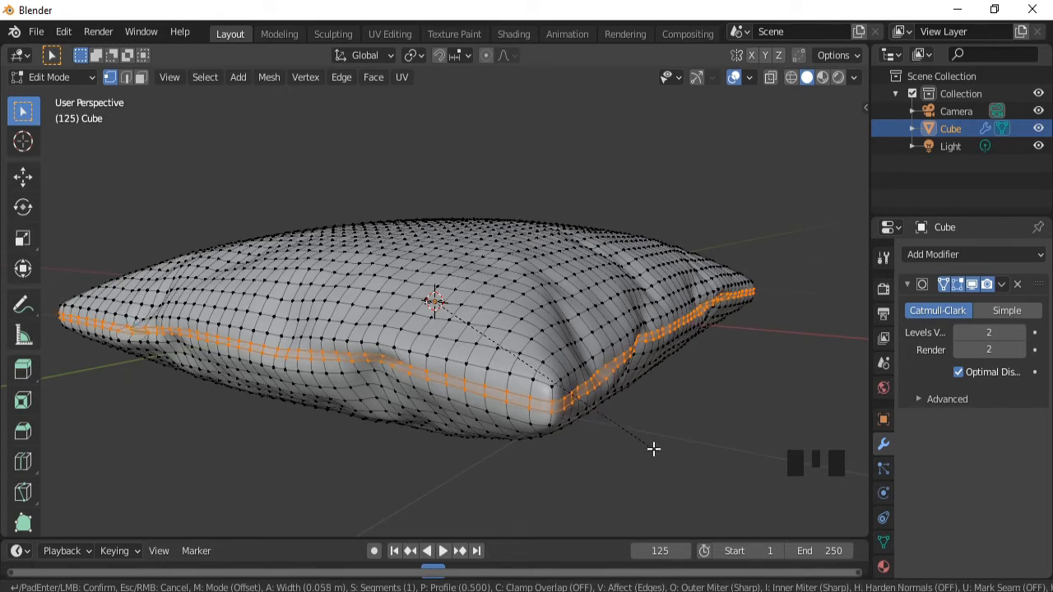
click(653, 449)
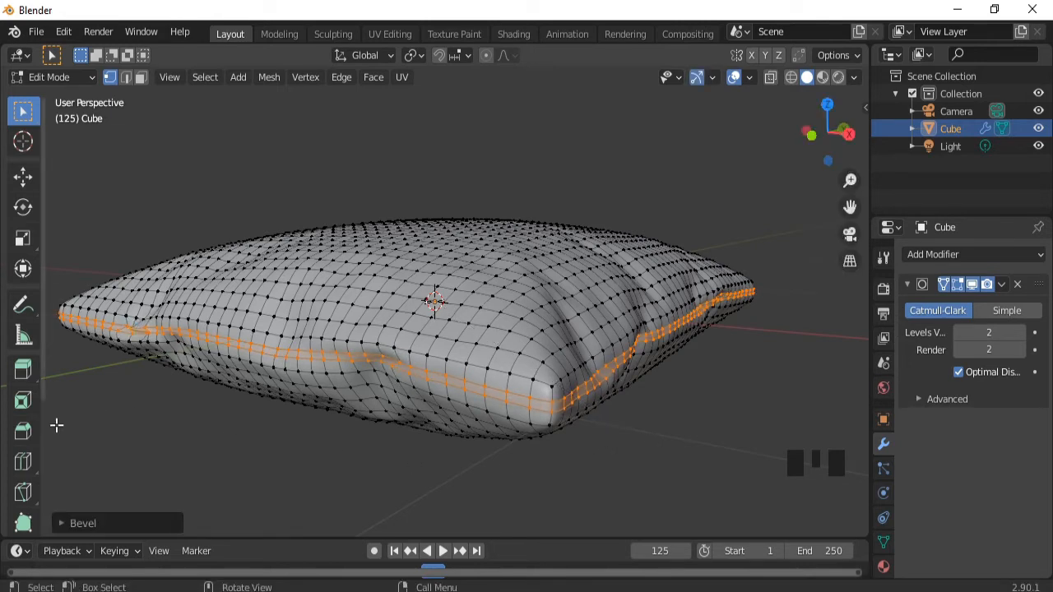
Add a single loop cut along the middle of the bevelled strip around the pillow's side
click(23, 462)
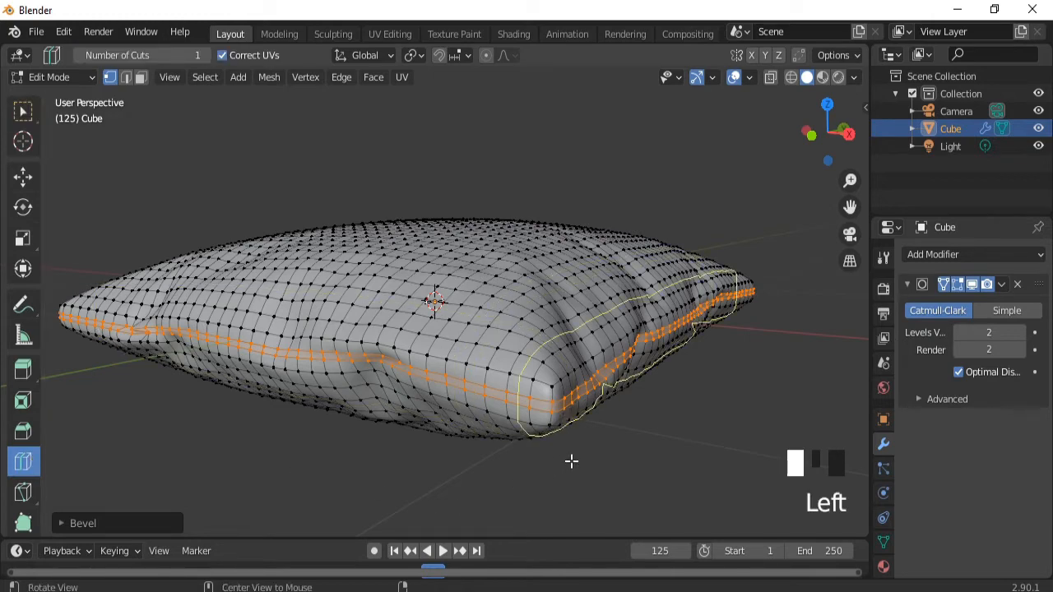
middle_drag(571, 461, 559, 456)
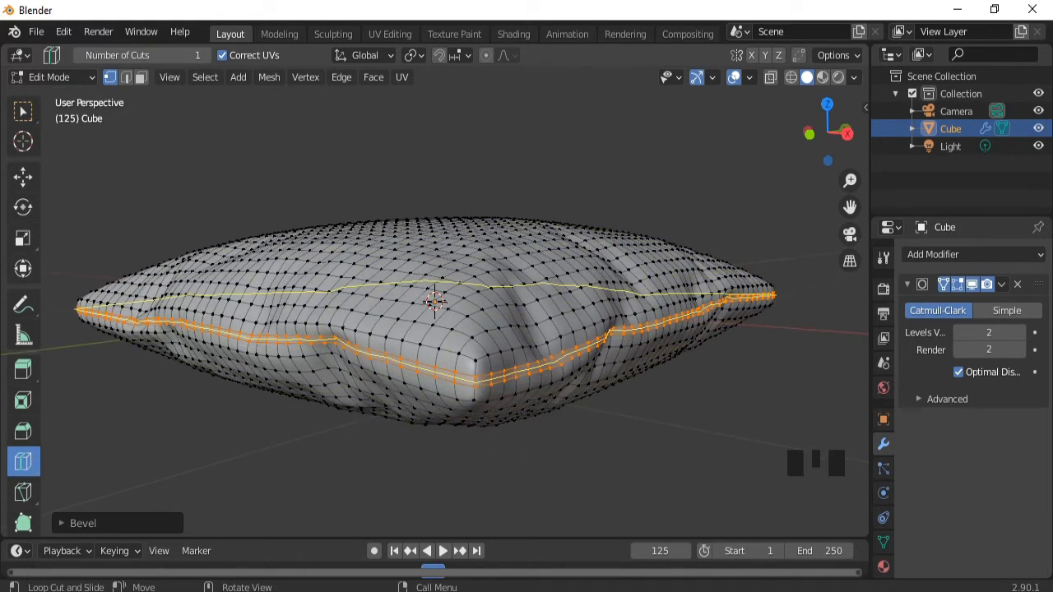
click(477, 380)
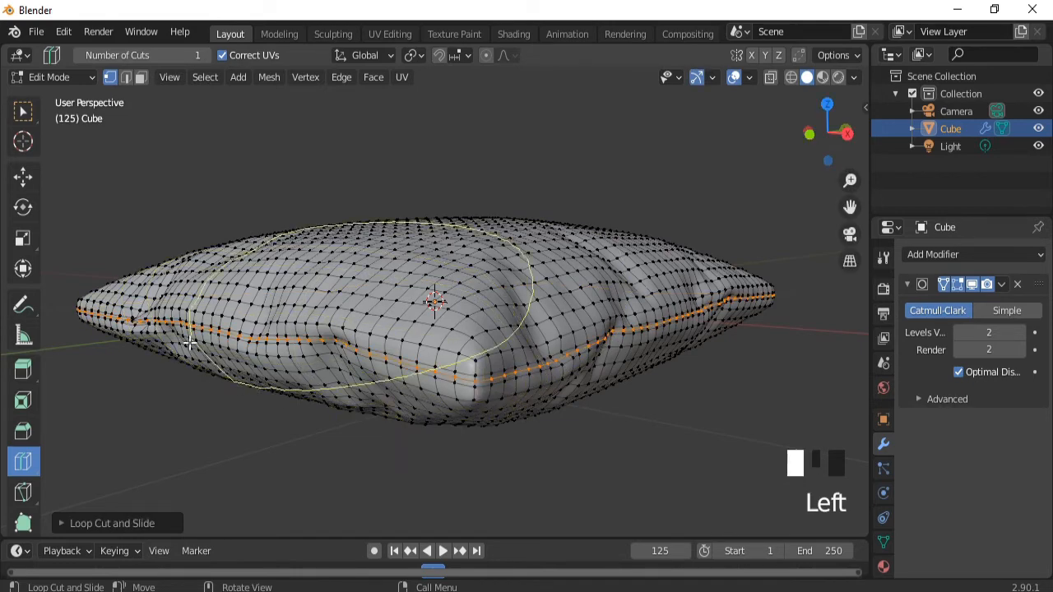
Shrink/Fatten the selected seam loop outward by about 0.02 m and bevel it about 0.023 m wide with one segment
click(22, 112)
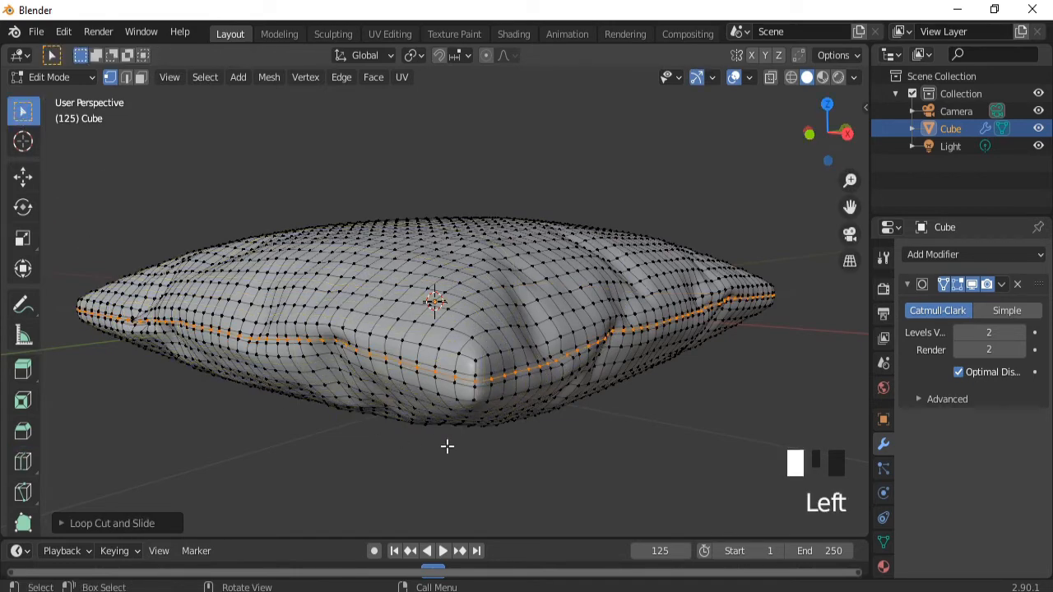
key(alt+s)
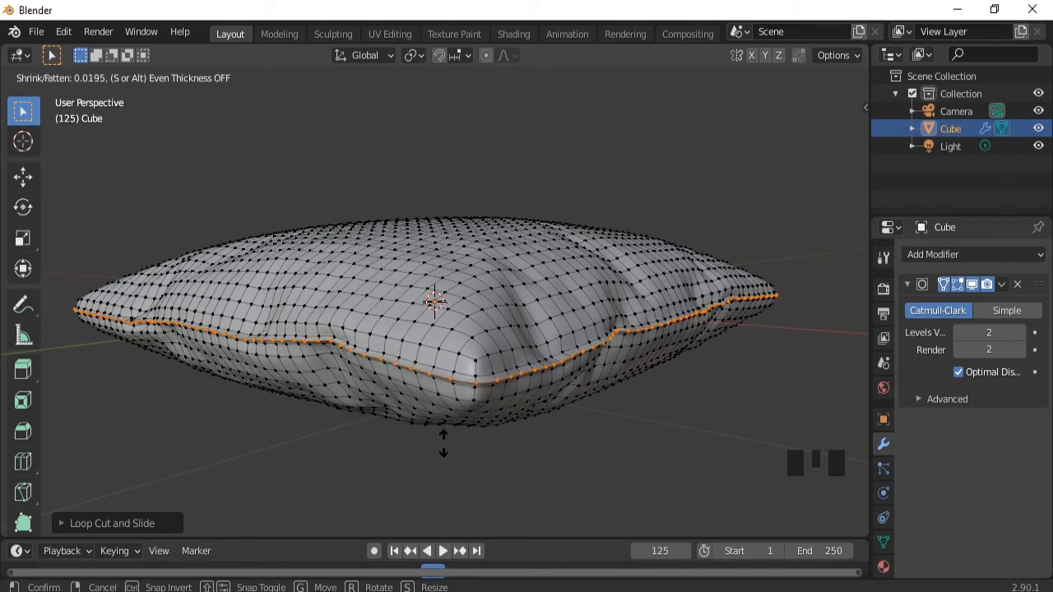
click(443, 443)
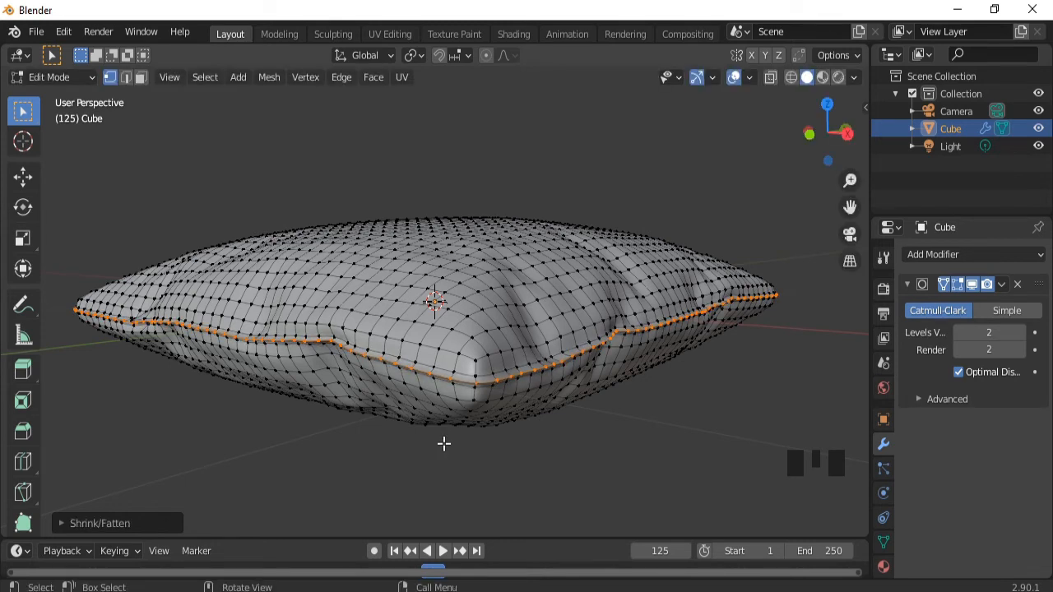
key(ctrl)
key(ctrl+b)
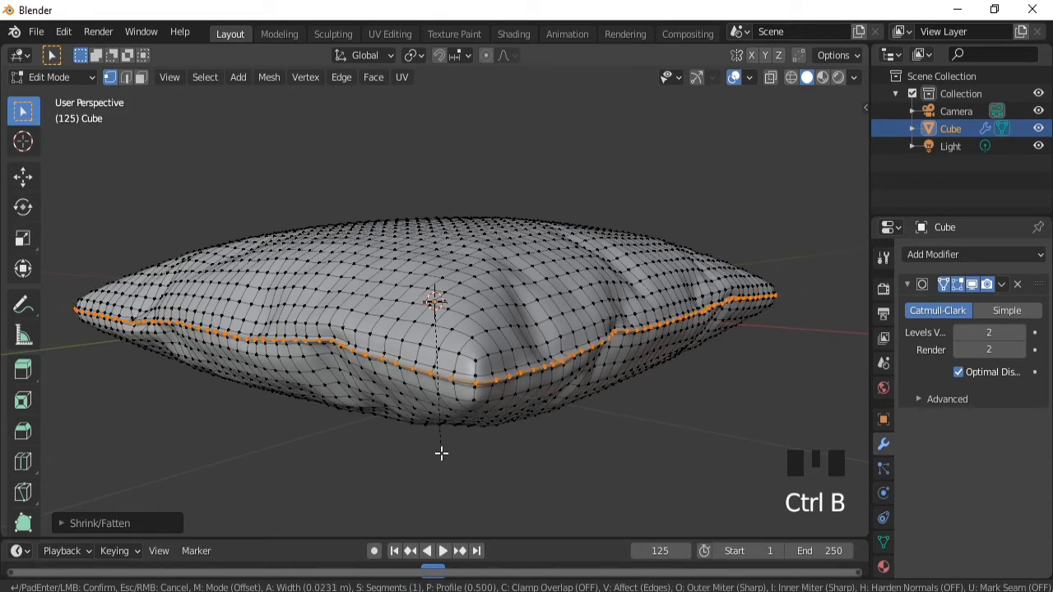
click(441, 452)
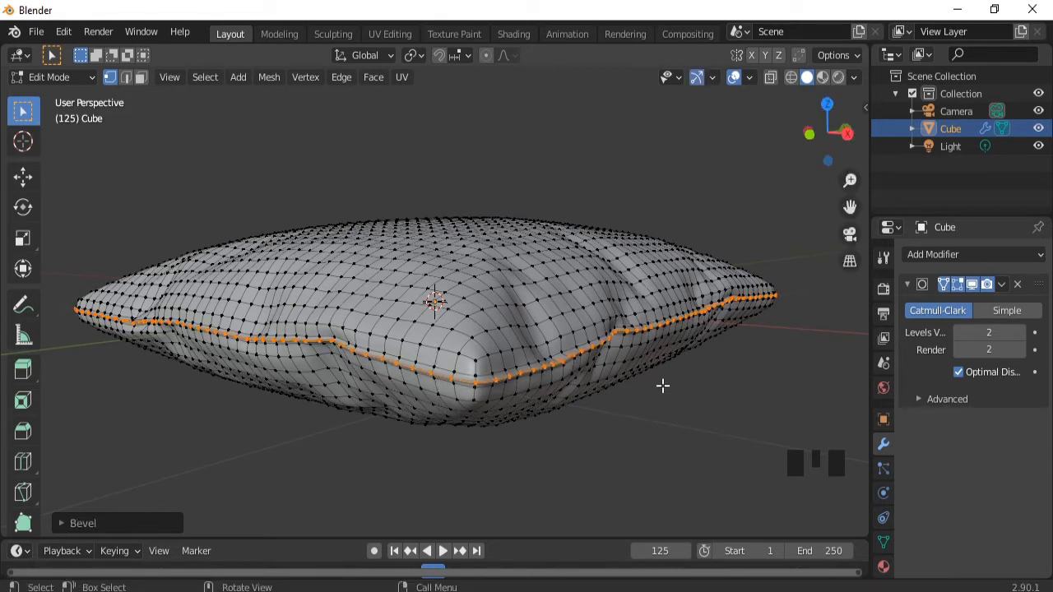
Inspect the pillow's seam with the viewport overlays hidden, return to Object Mode and turn the overlays back on
ctrl+middle_drag(659, 355, 648, 353)
click(733, 82)
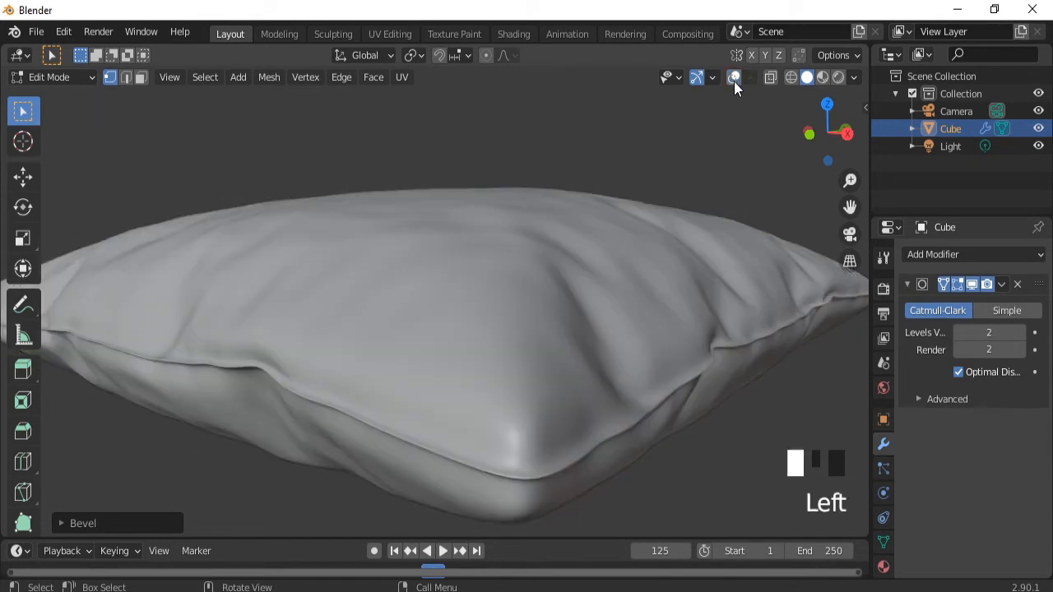
middle_drag(715, 172, 686, 283)
key(Tab)
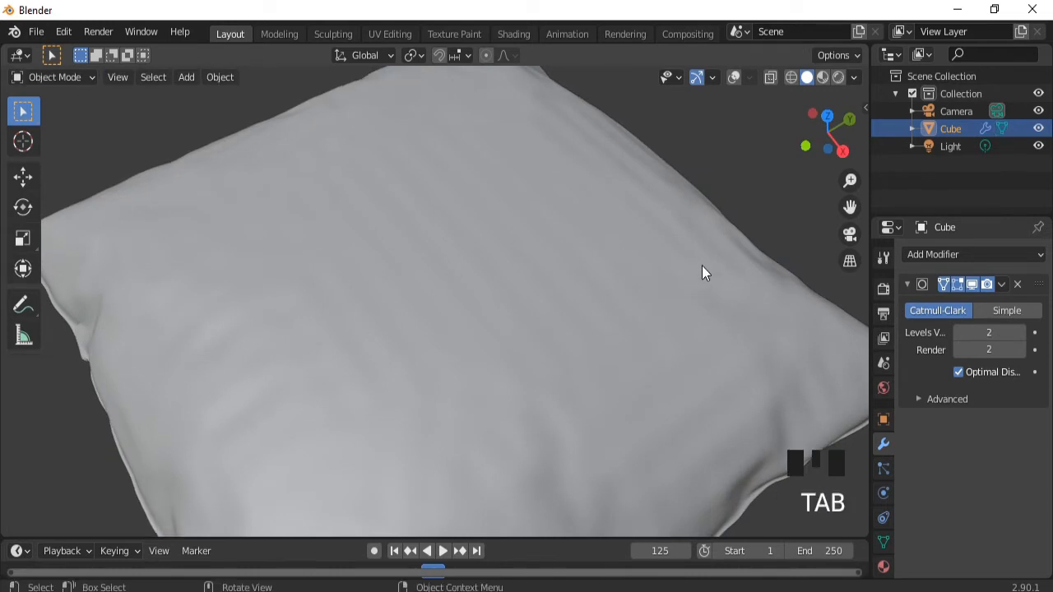
middle_drag(724, 247, 619, 287)
click(734, 78)
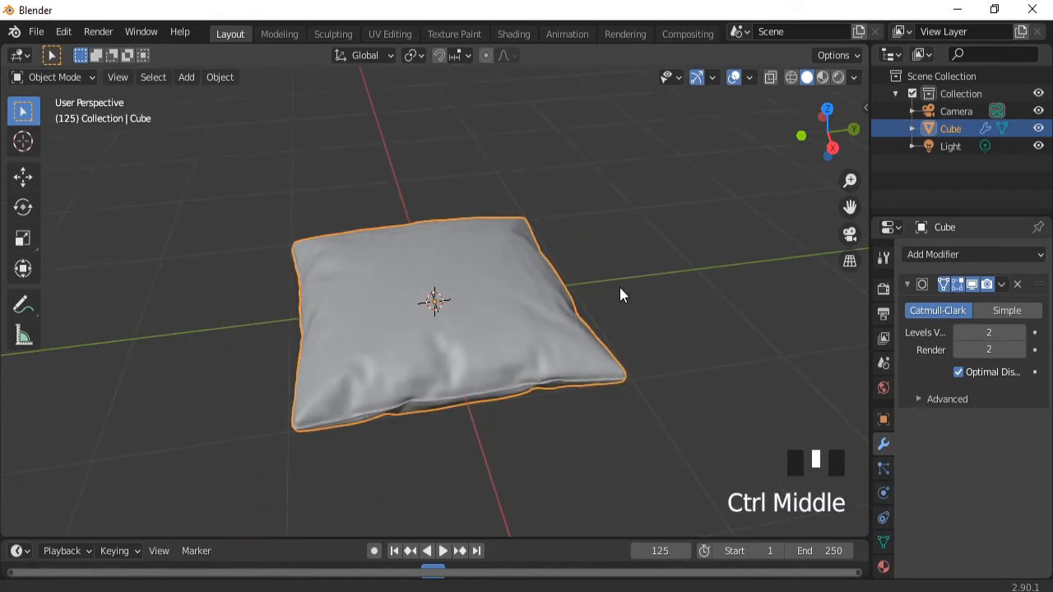
Connect an Image Texture to the Base Color of the pillow's material
click(883, 568)
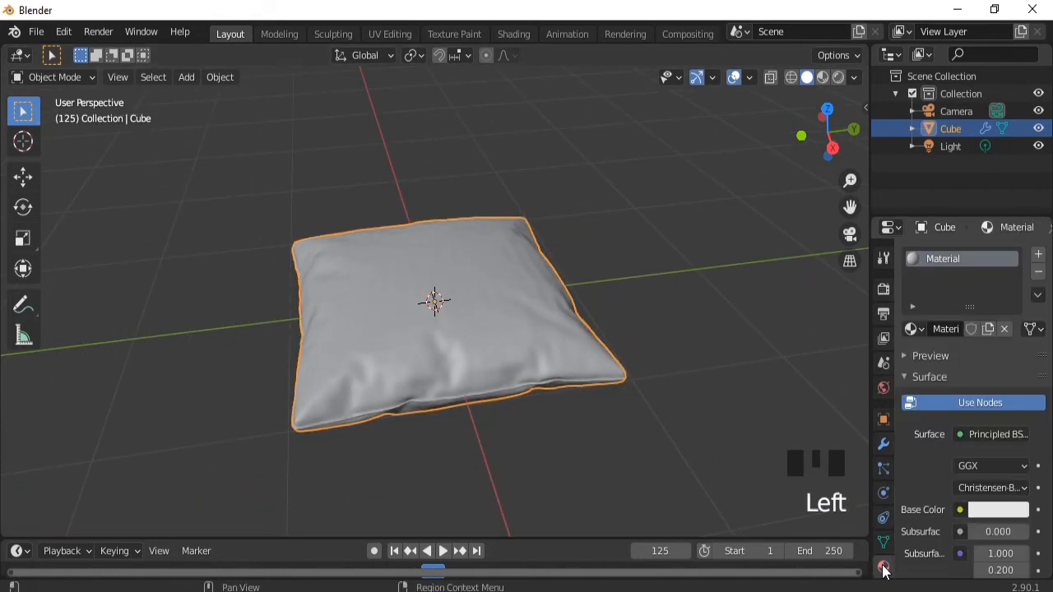
click(959, 509)
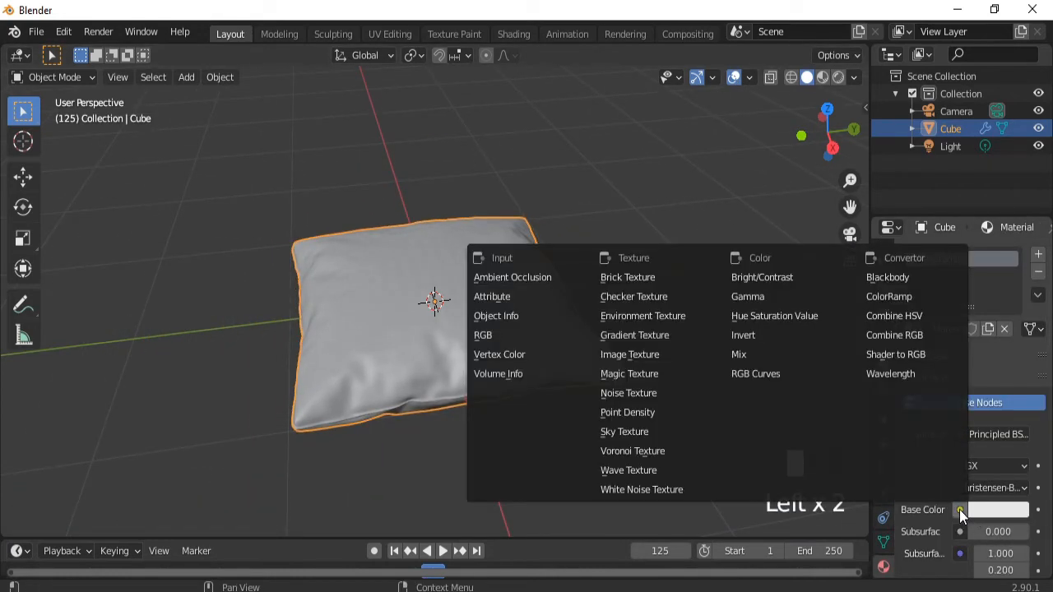
click(639, 359)
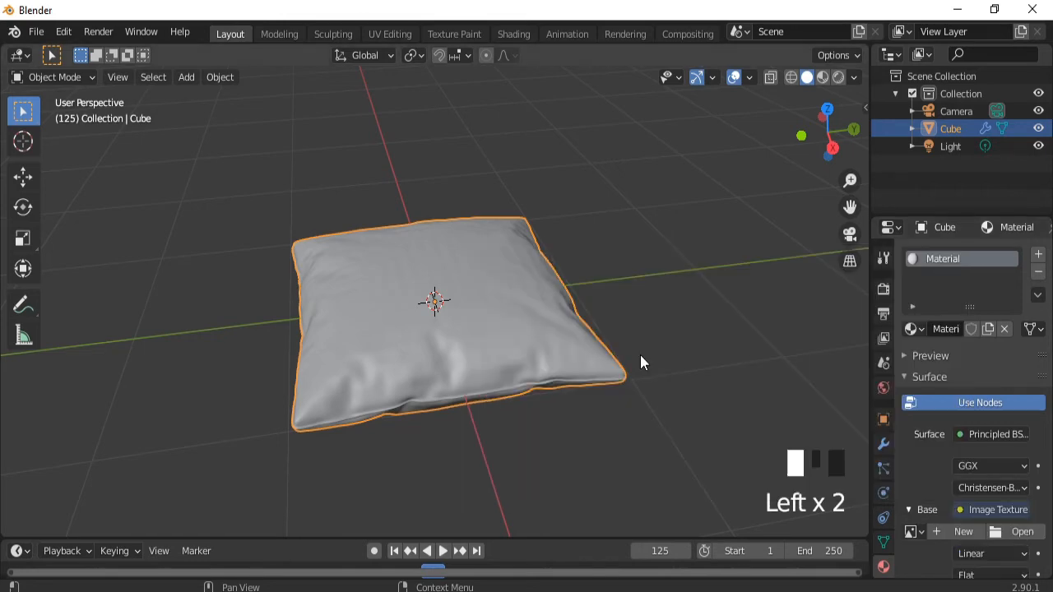
Find pillow.jpg in the Pictures folder and load it as the Base Color image
click(1020, 532)
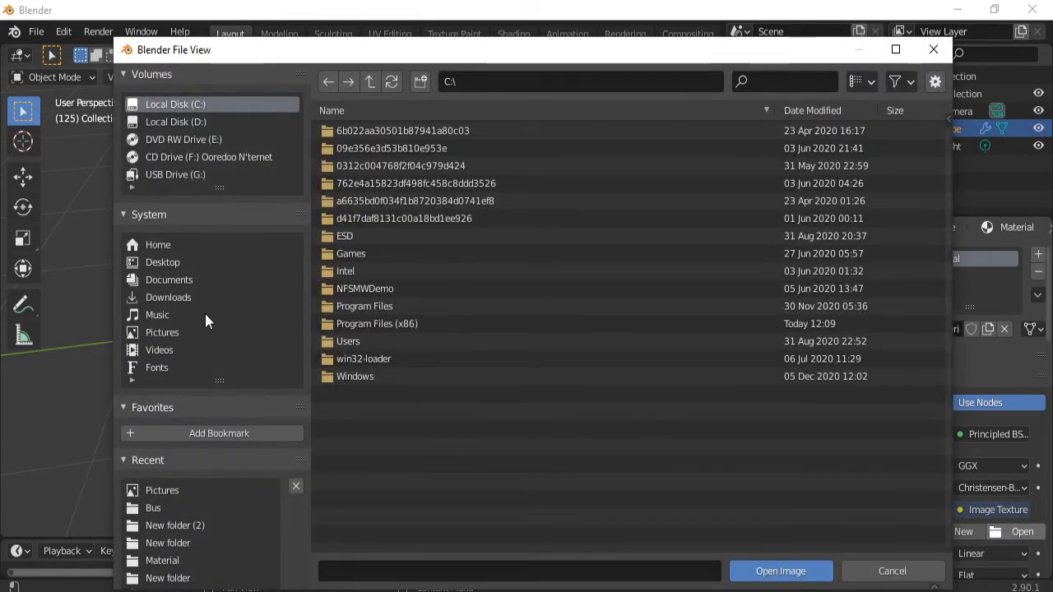
click(169, 332)
click(783, 85)
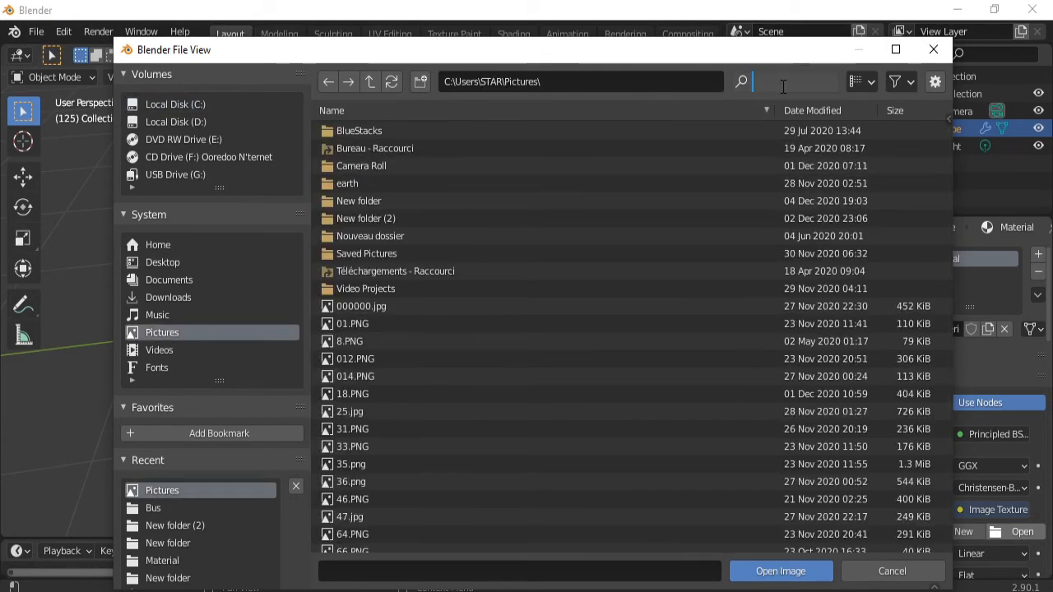
text(pillow)
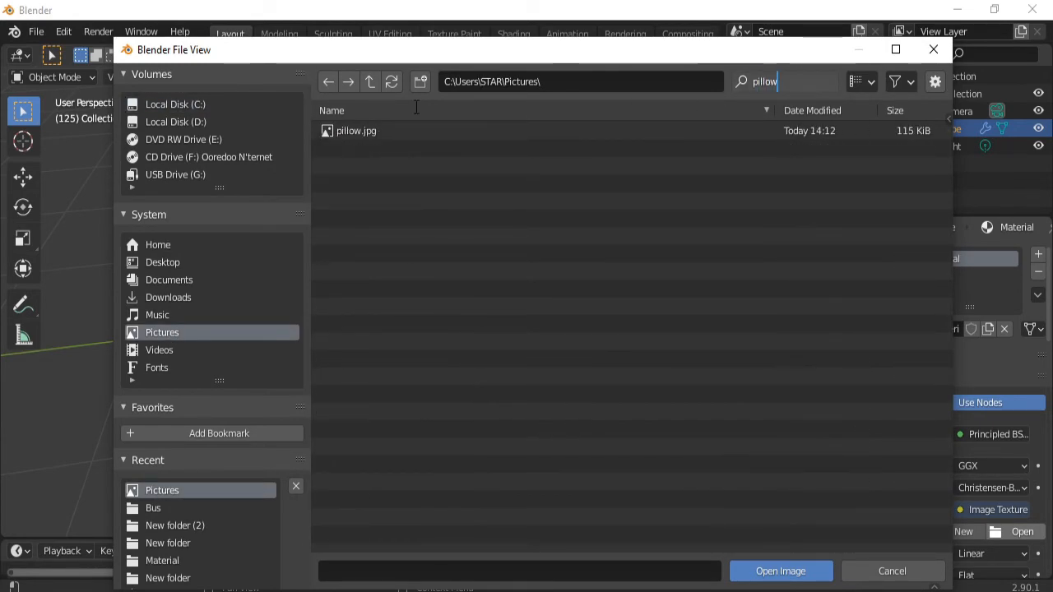
click(359, 130)
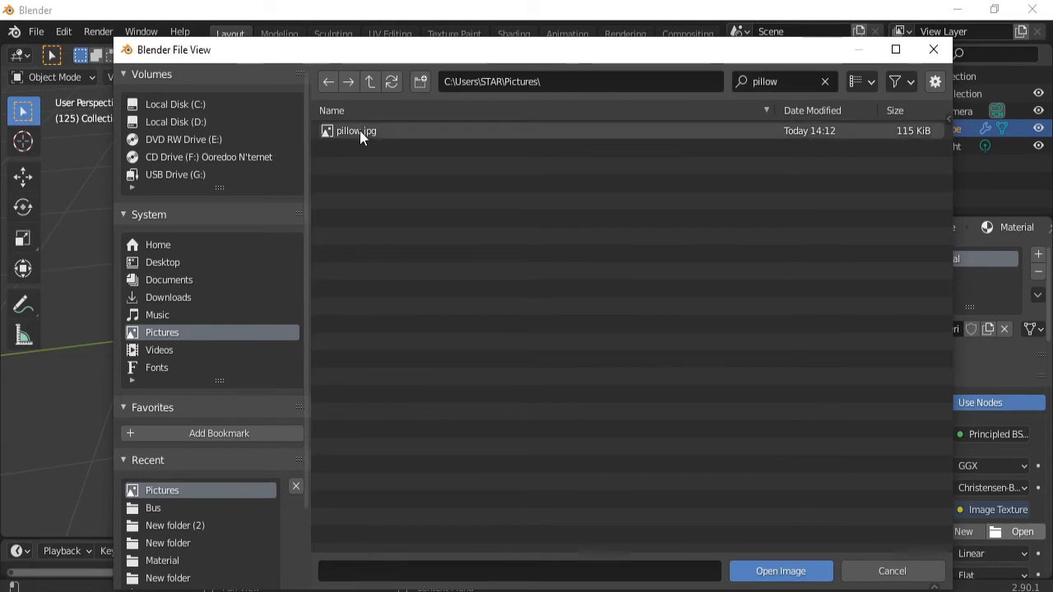
click(359, 130)
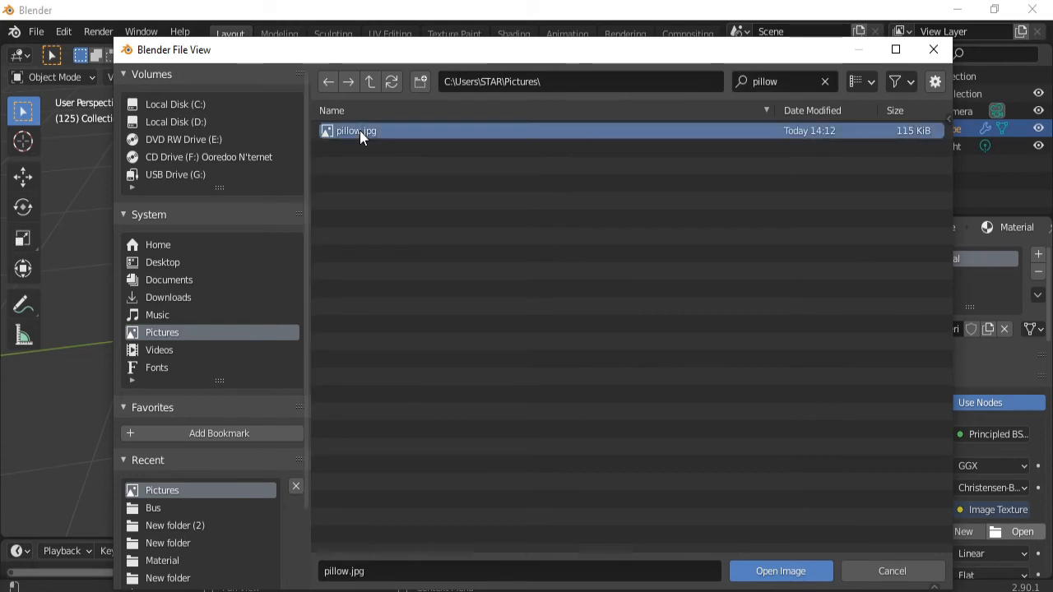
click(781, 573)
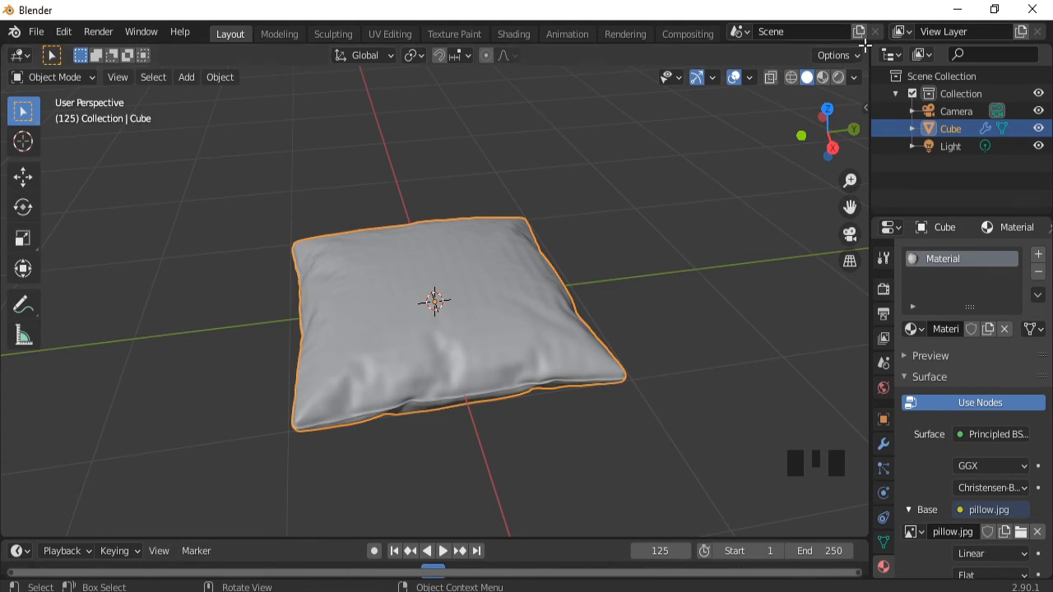
Split the 3D viewport into two side-by-side areas and display one in Rendered shading, looking at the pillow from above
drag(859, 48, 471, 50)
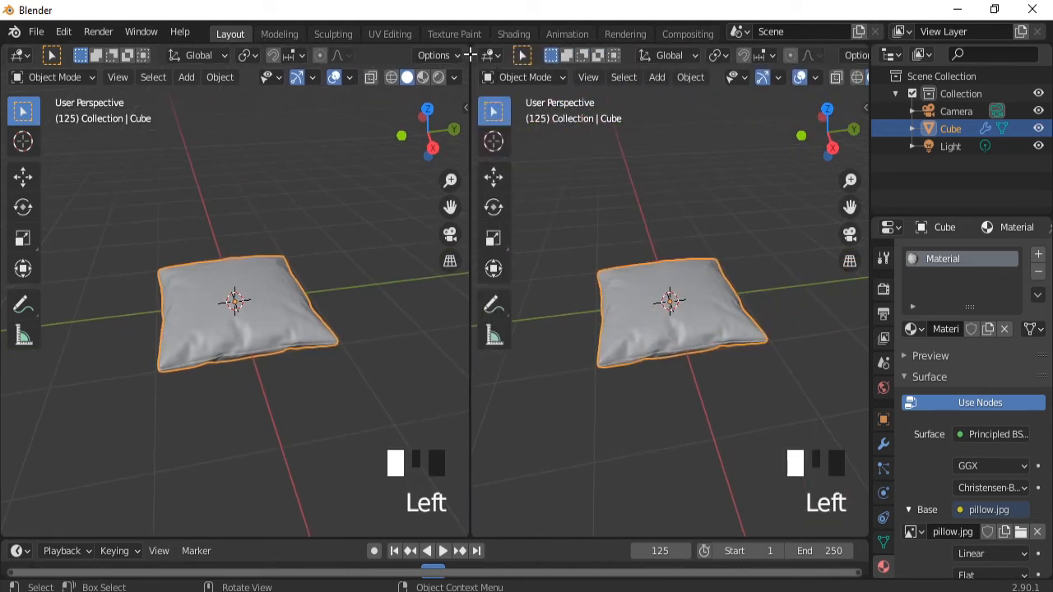
click(423, 78)
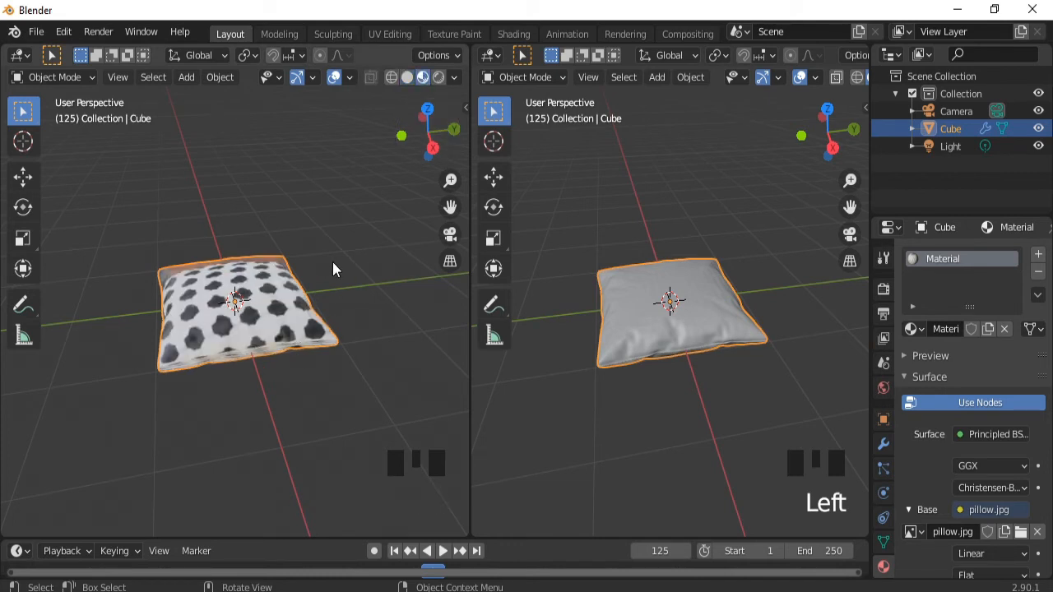
click(438, 77)
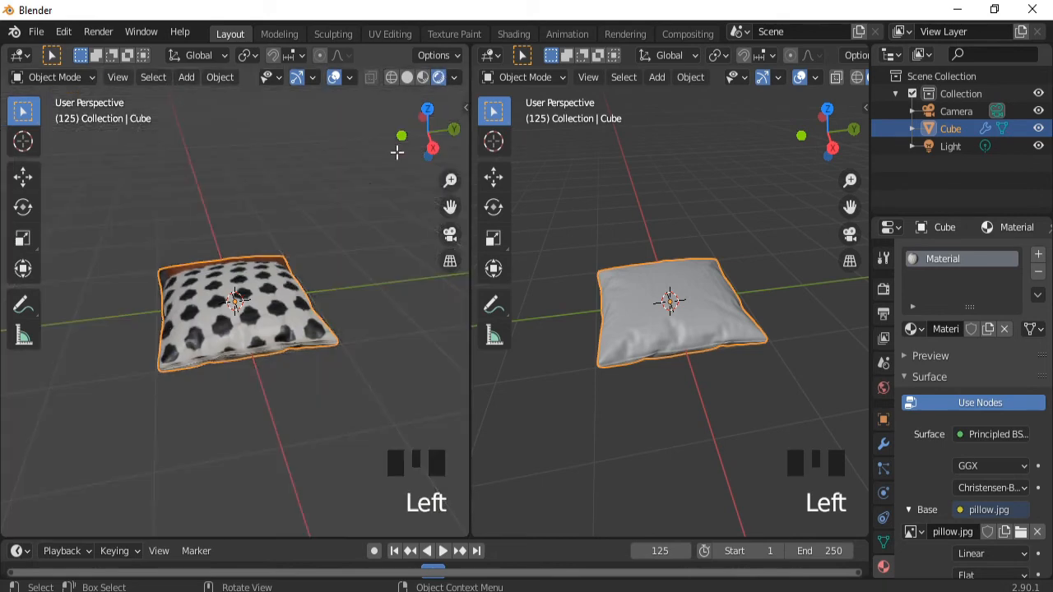
middle_drag(331, 214, 407, 291)
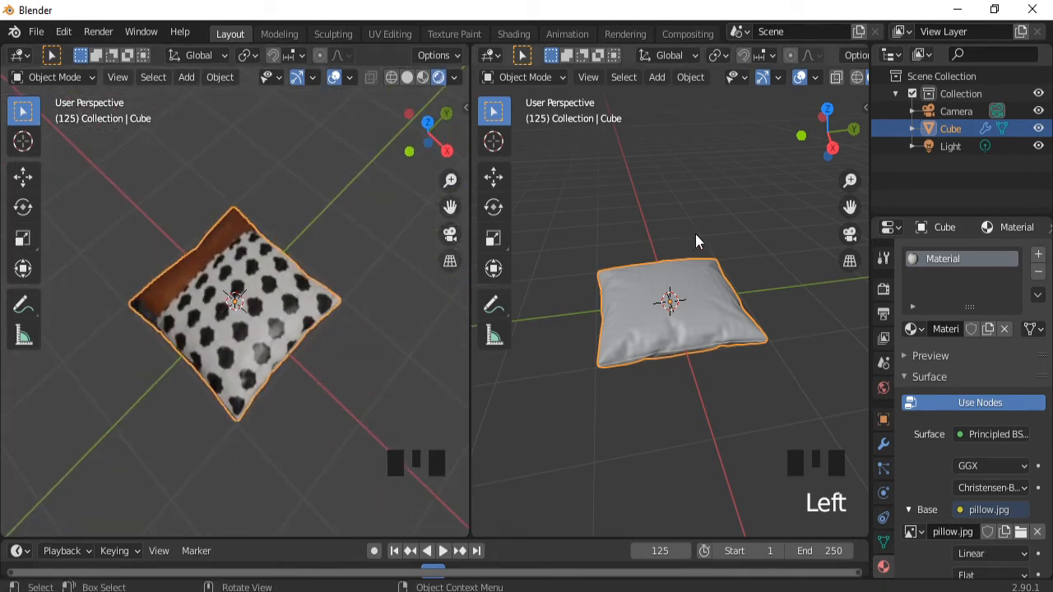
Scale the pillow up slightly and unwrap its entire mesh with Project From View from the rendered viewport
key(s)
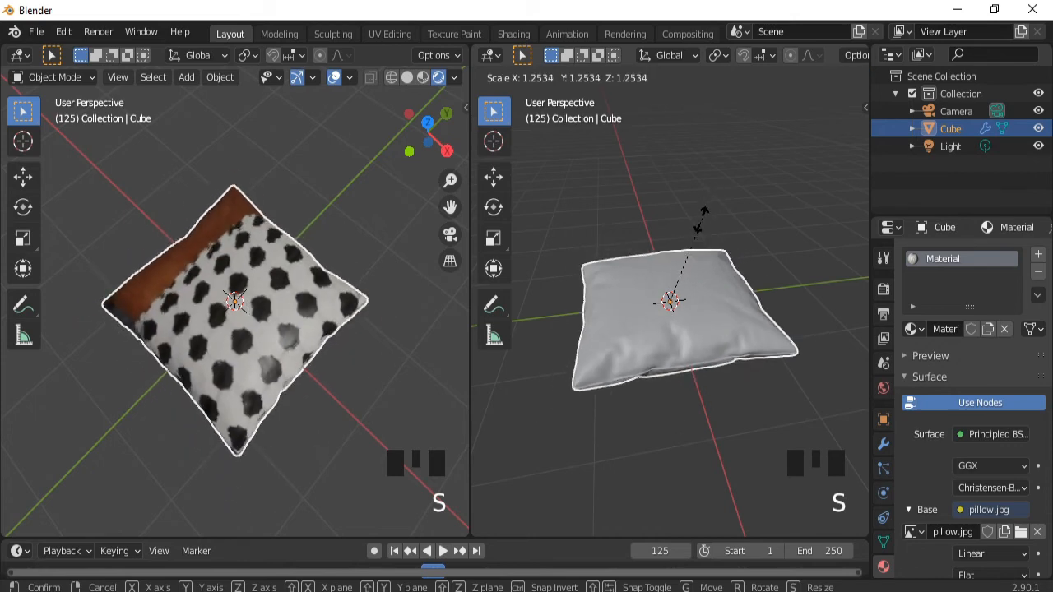
click(696, 227)
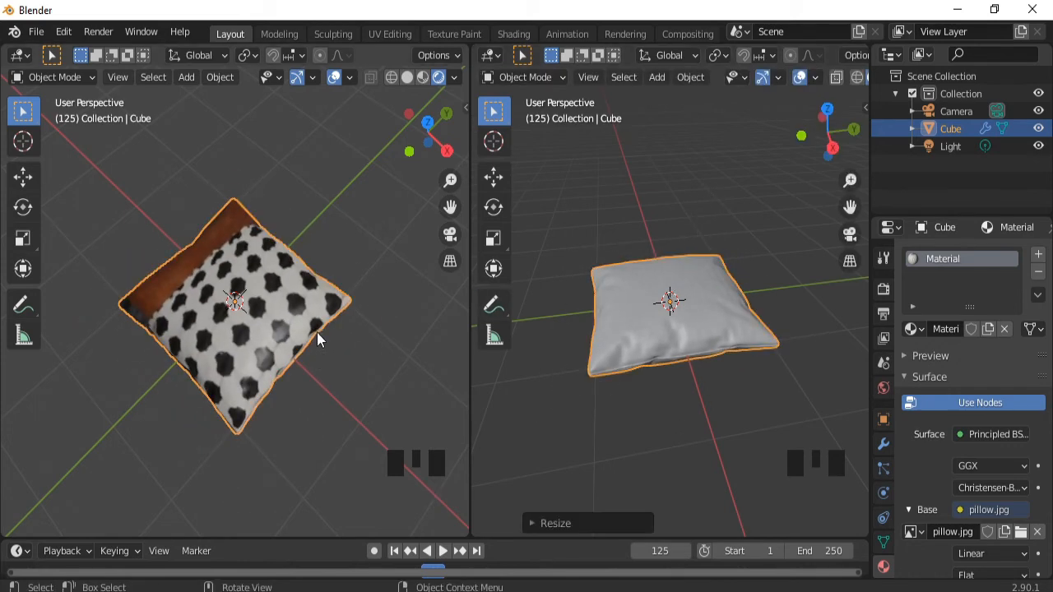
key(Tab)
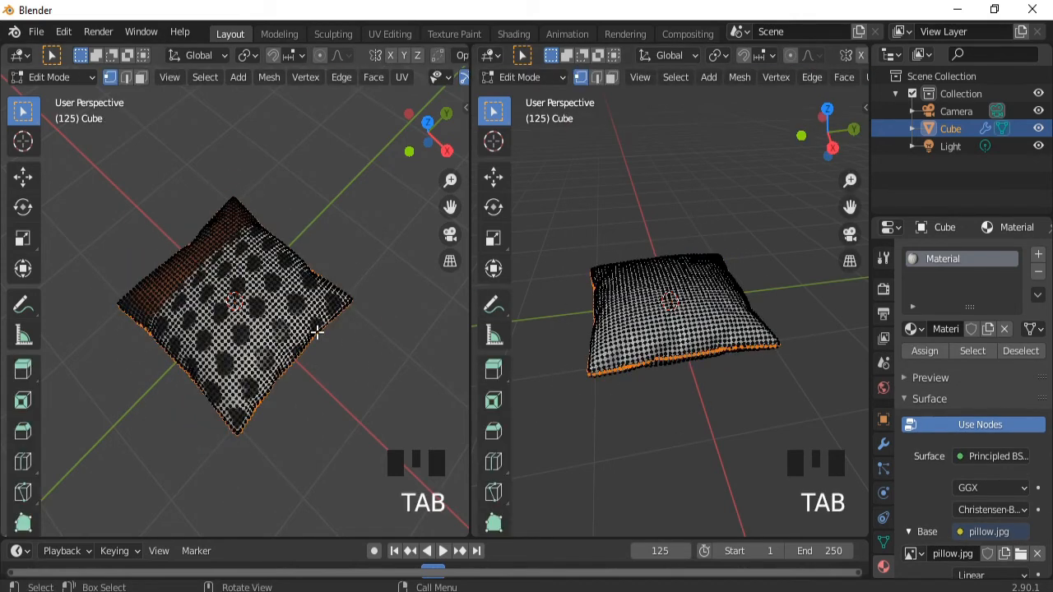
key(a)
key(u)
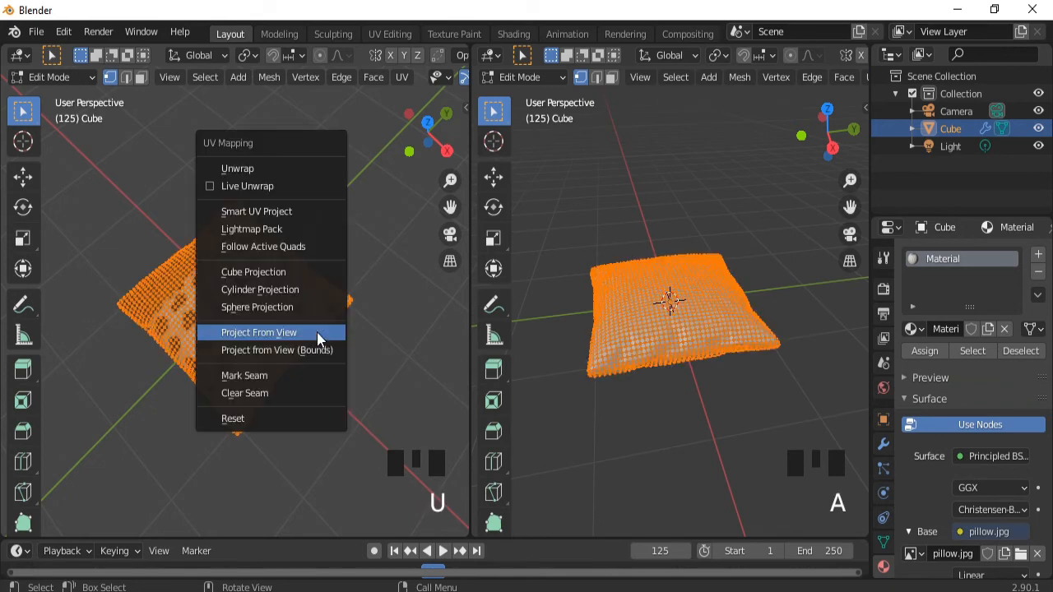
click(257, 334)
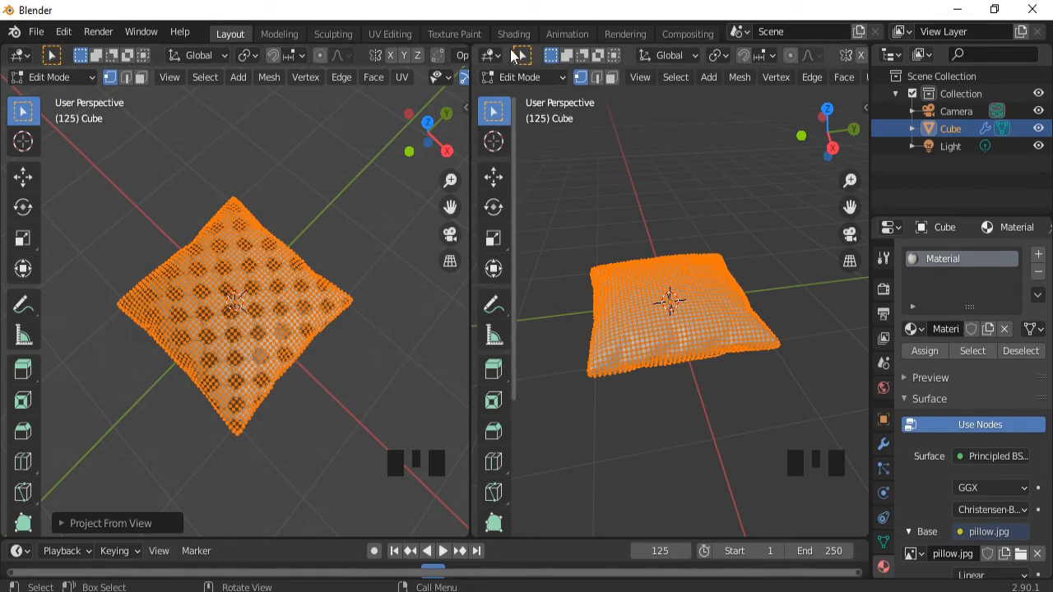
Change the non-rendered viewport to the UV Editor, box-select the pillow's UVs and check the texture in Object Mode
click(502, 53)
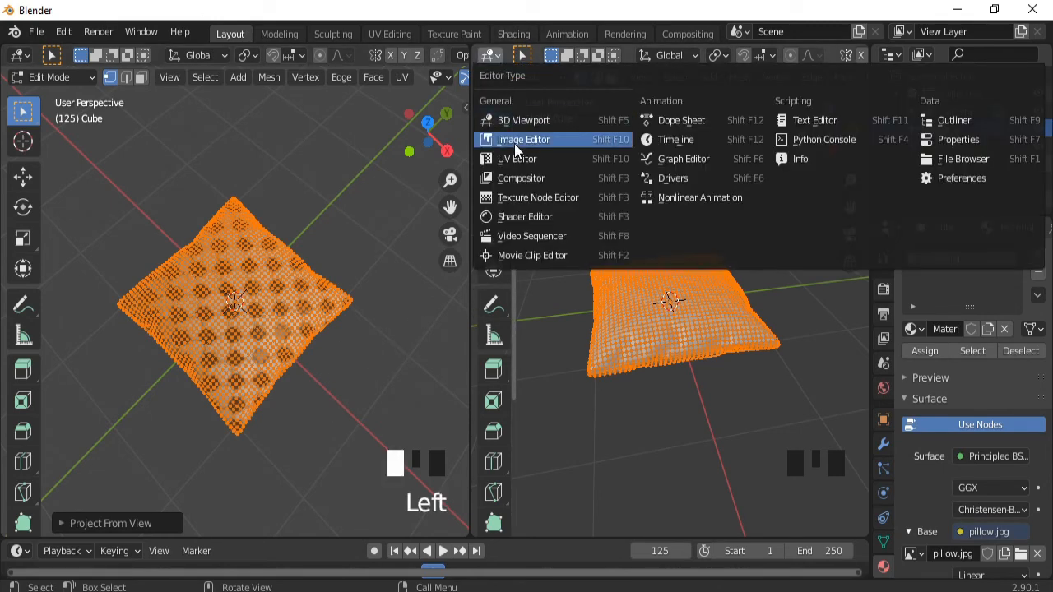
click(511, 167)
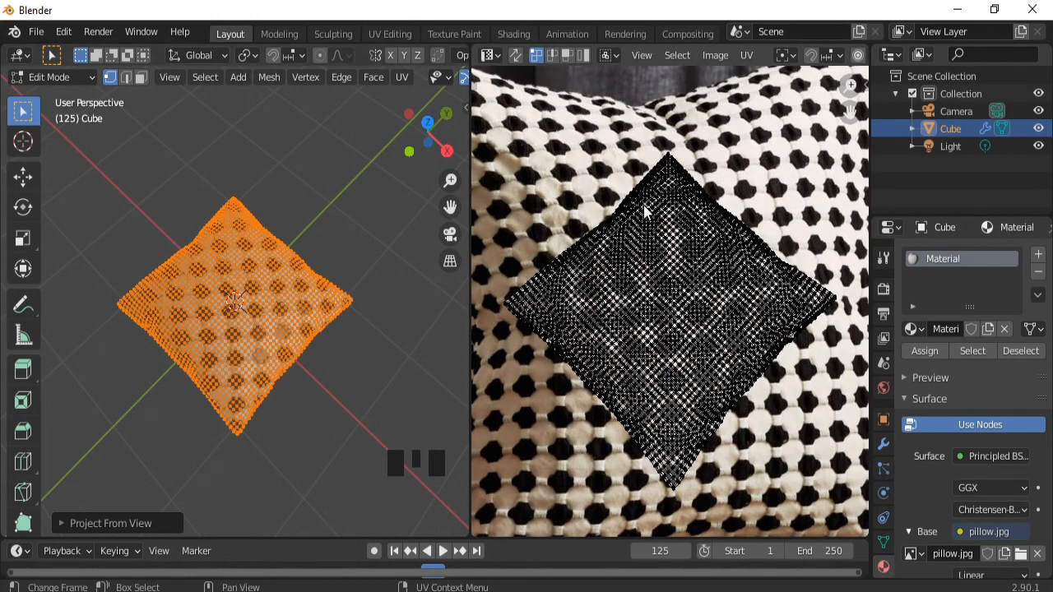
drag(735, 148, 502, 469)
drag(822, 109, 491, 506)
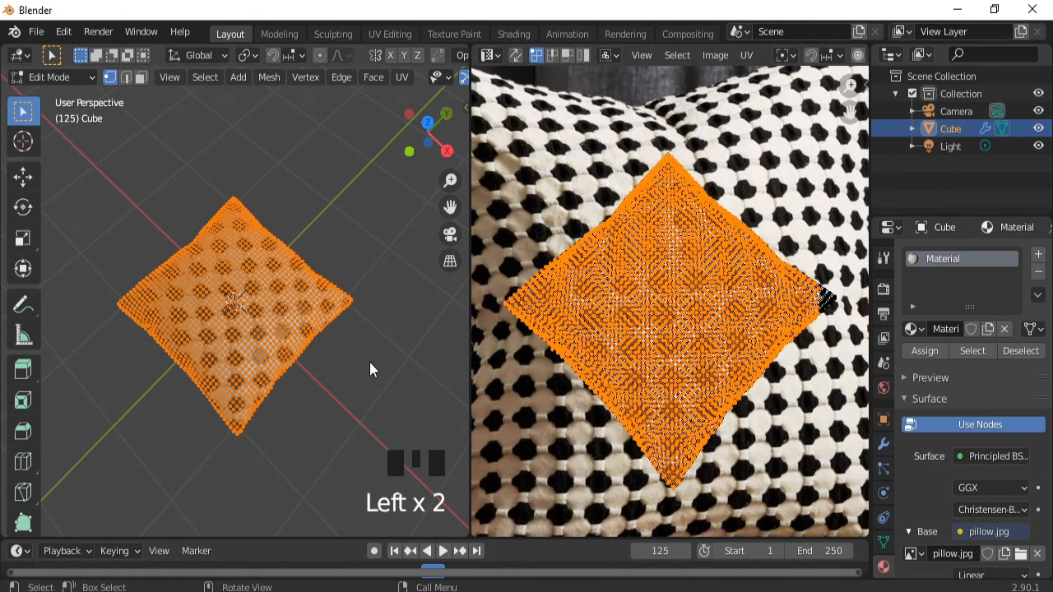
key(Tab)
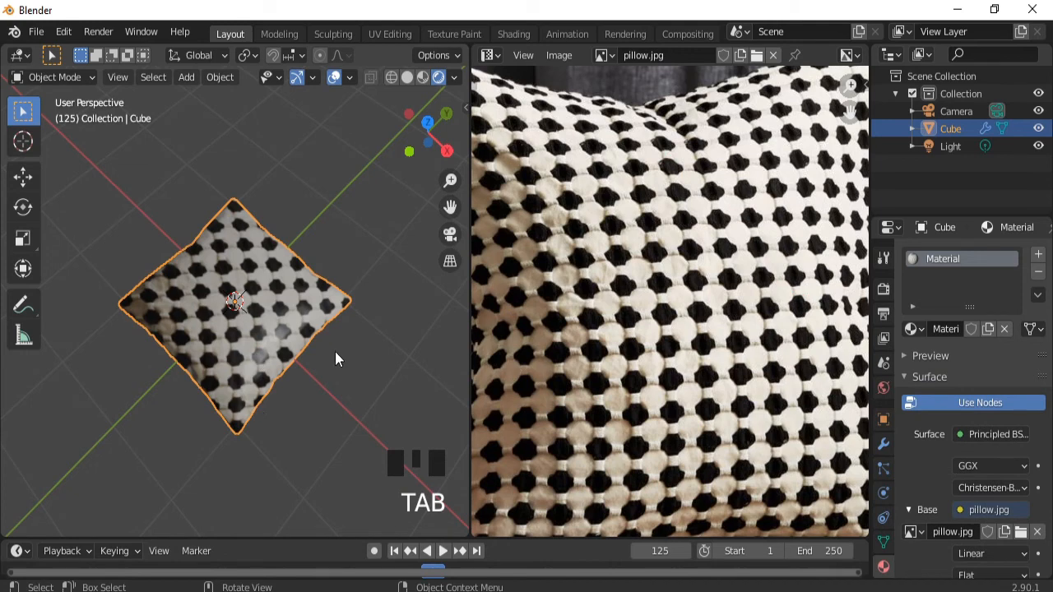
middle_drag(405, 309, 295, 296)
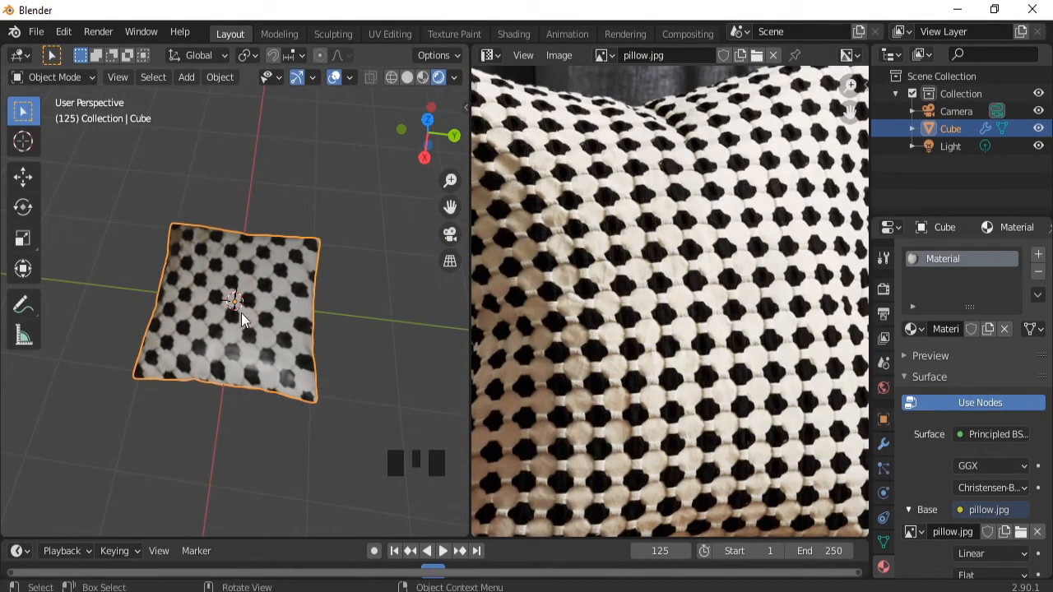
Rotate the selected UVs counterclockwise until the island sits upright on the image, and check the pattern in Object Mode
key(Tab)
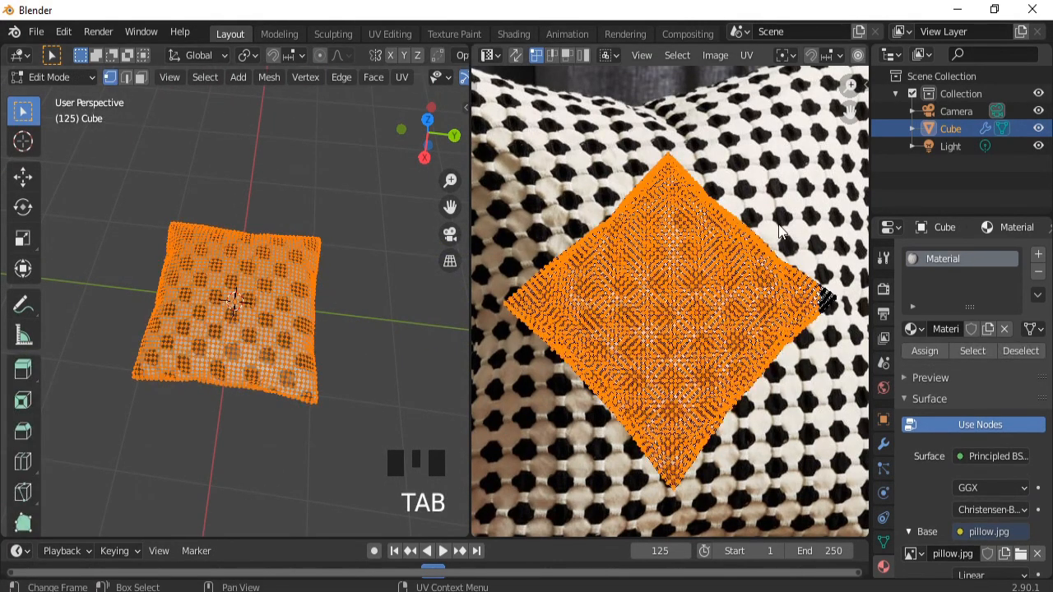
key(r)
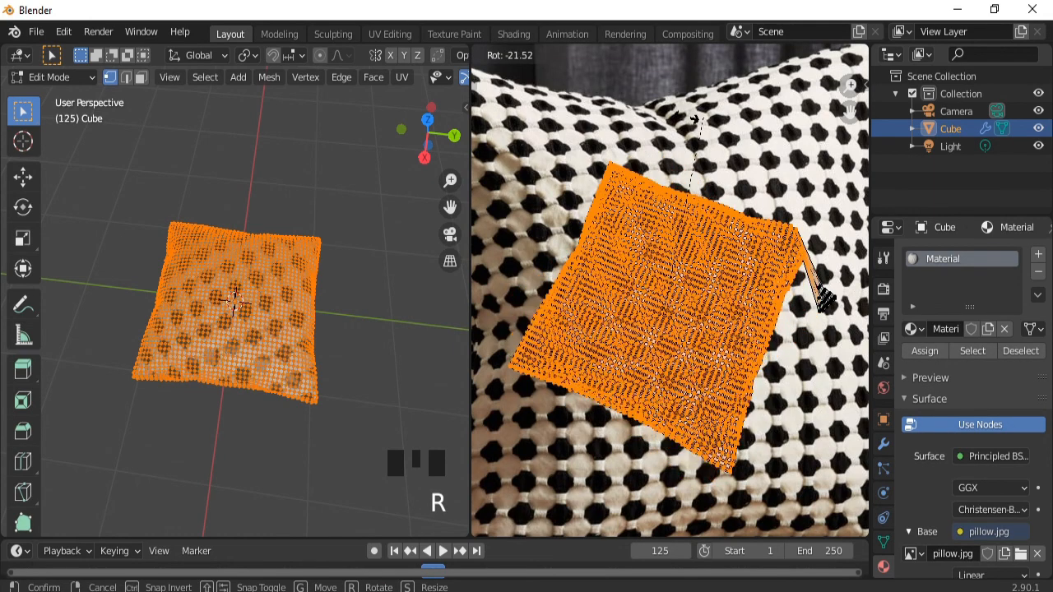
click(624, 136)
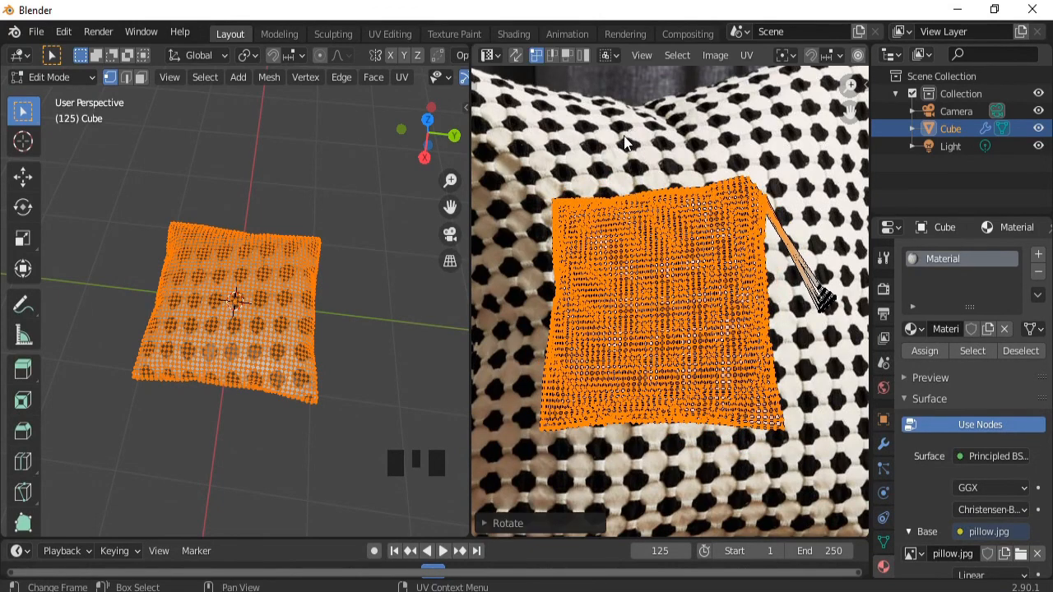
key(Tab)
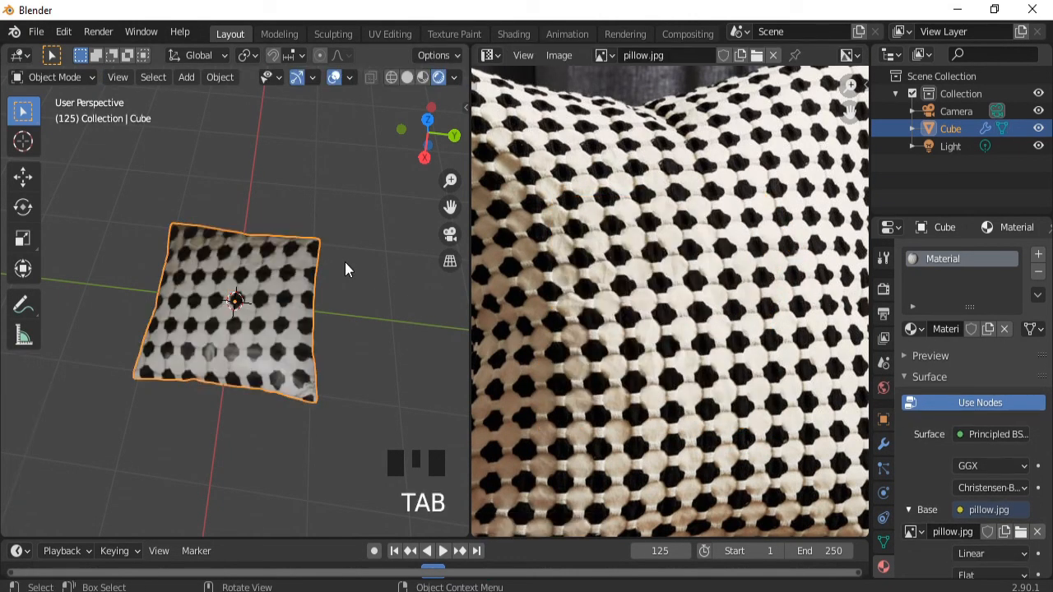
middle_drag(314, 287, 395, 281)
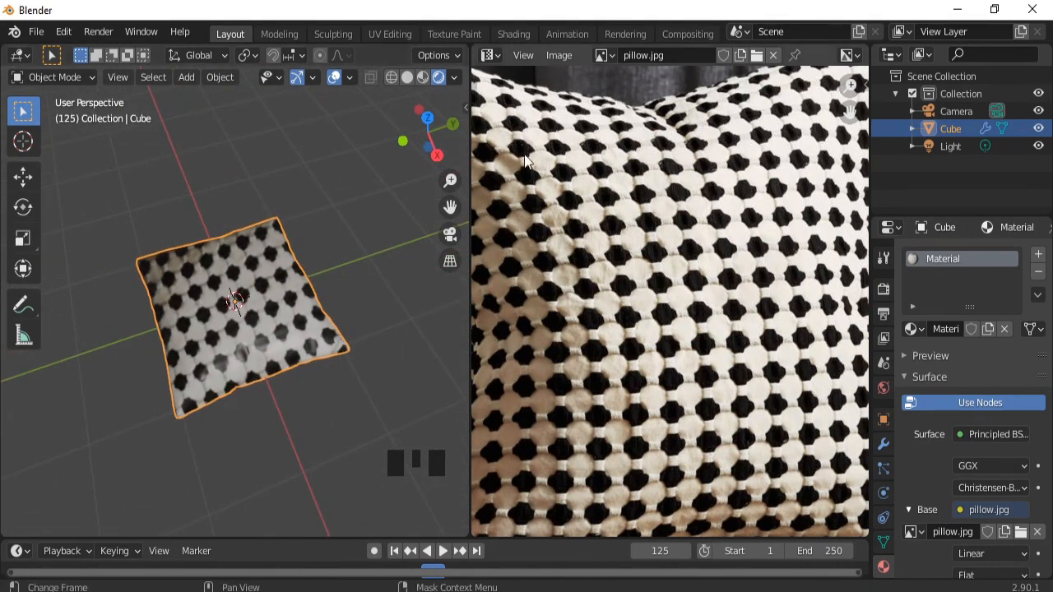
Join the UV Editor area back into the rendered 3D viewport and hide the viewport overlays
right_click(468, 293)
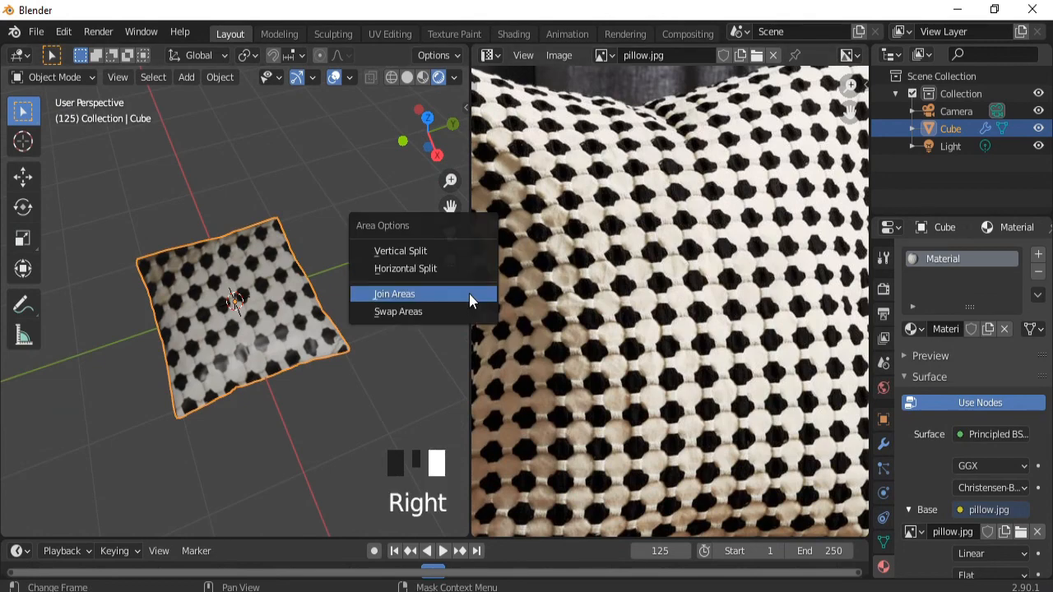
click(470, 298)
click(706, 309)
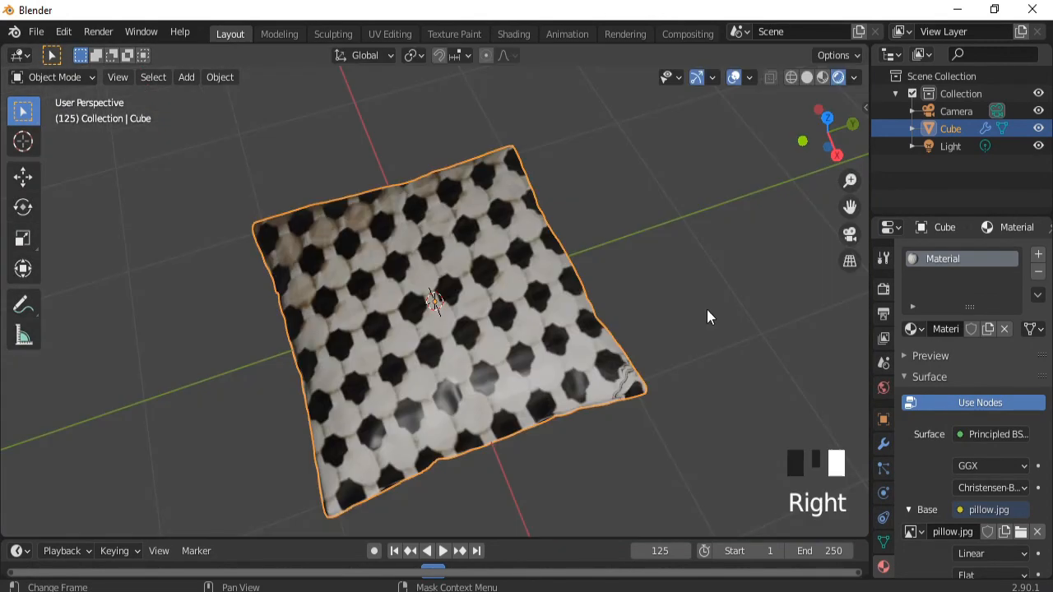
click(731, 80)
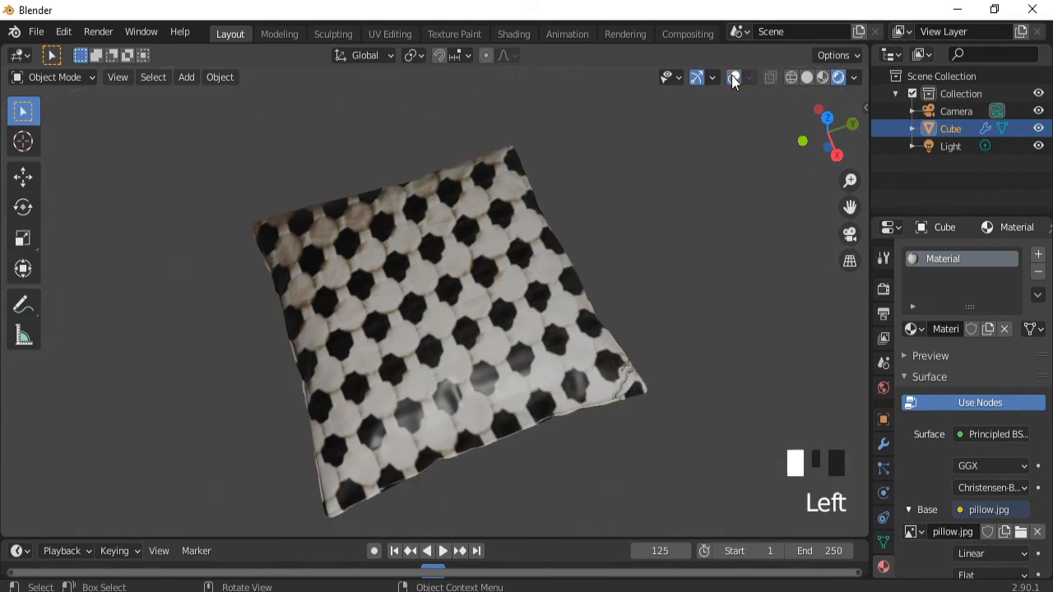